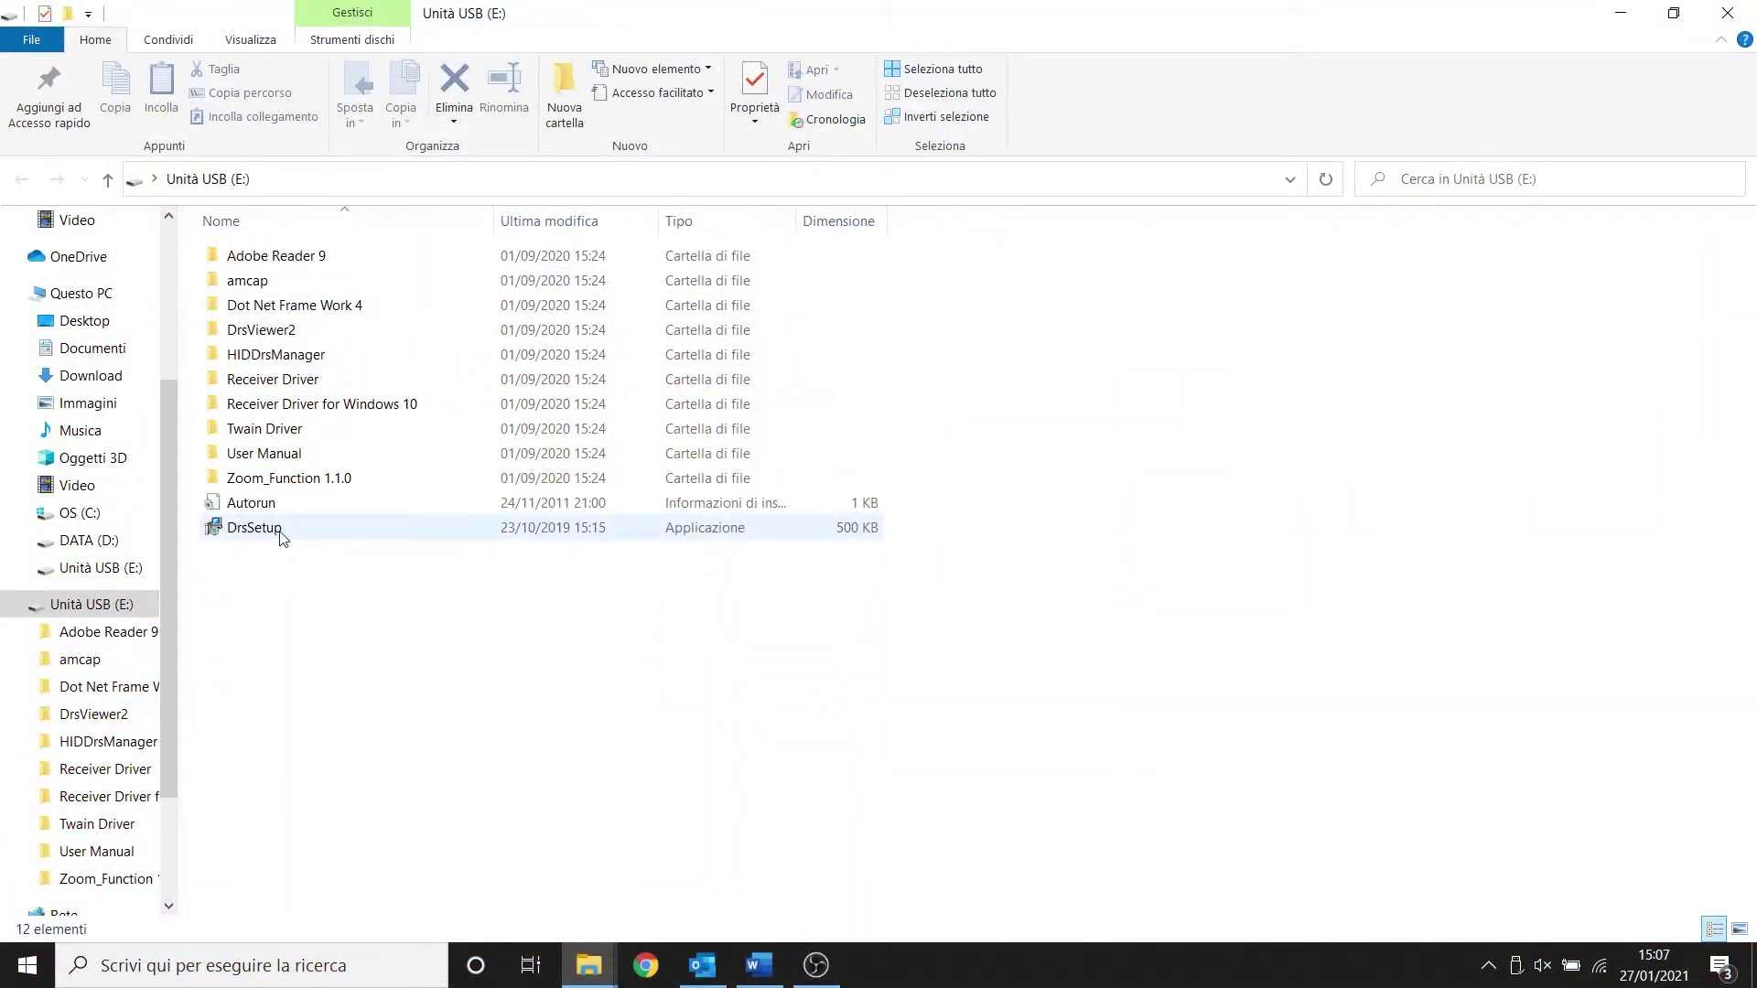
Install DrsViewer2 via DrsSetup, accepting the license and keeping the desktop shortcut, then finish
mouse_move(254, 527)
double_click(292, 531)
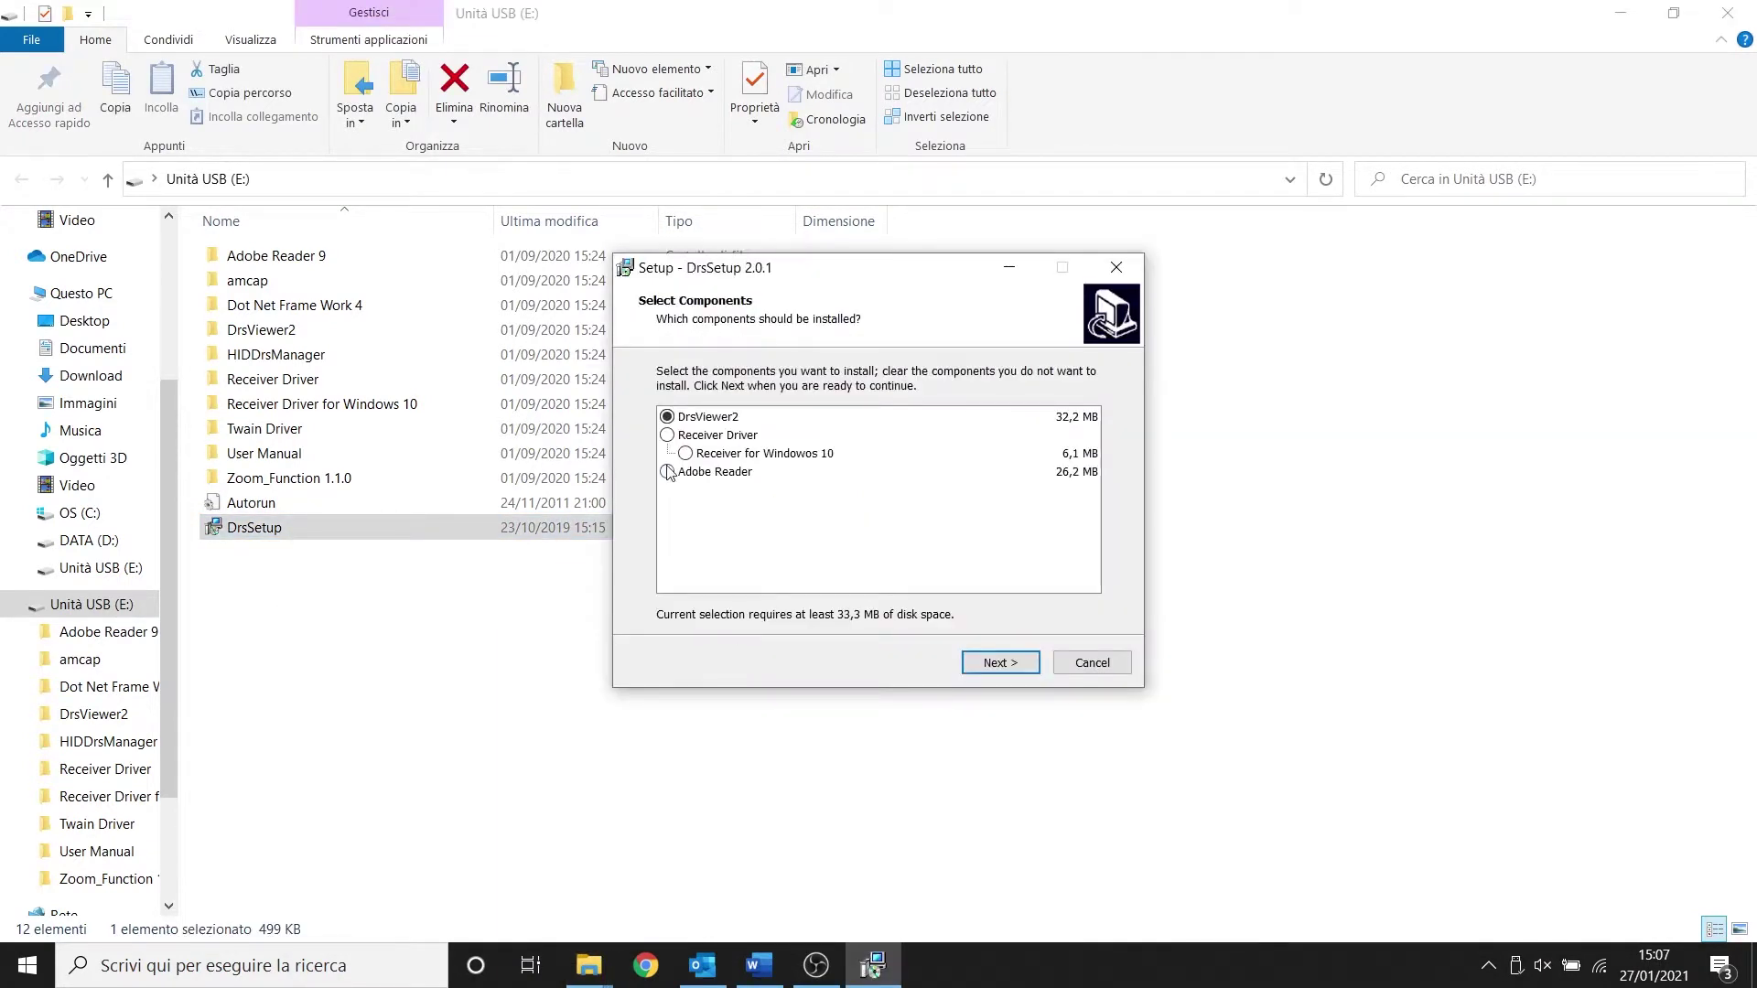
left_click(667, 417)
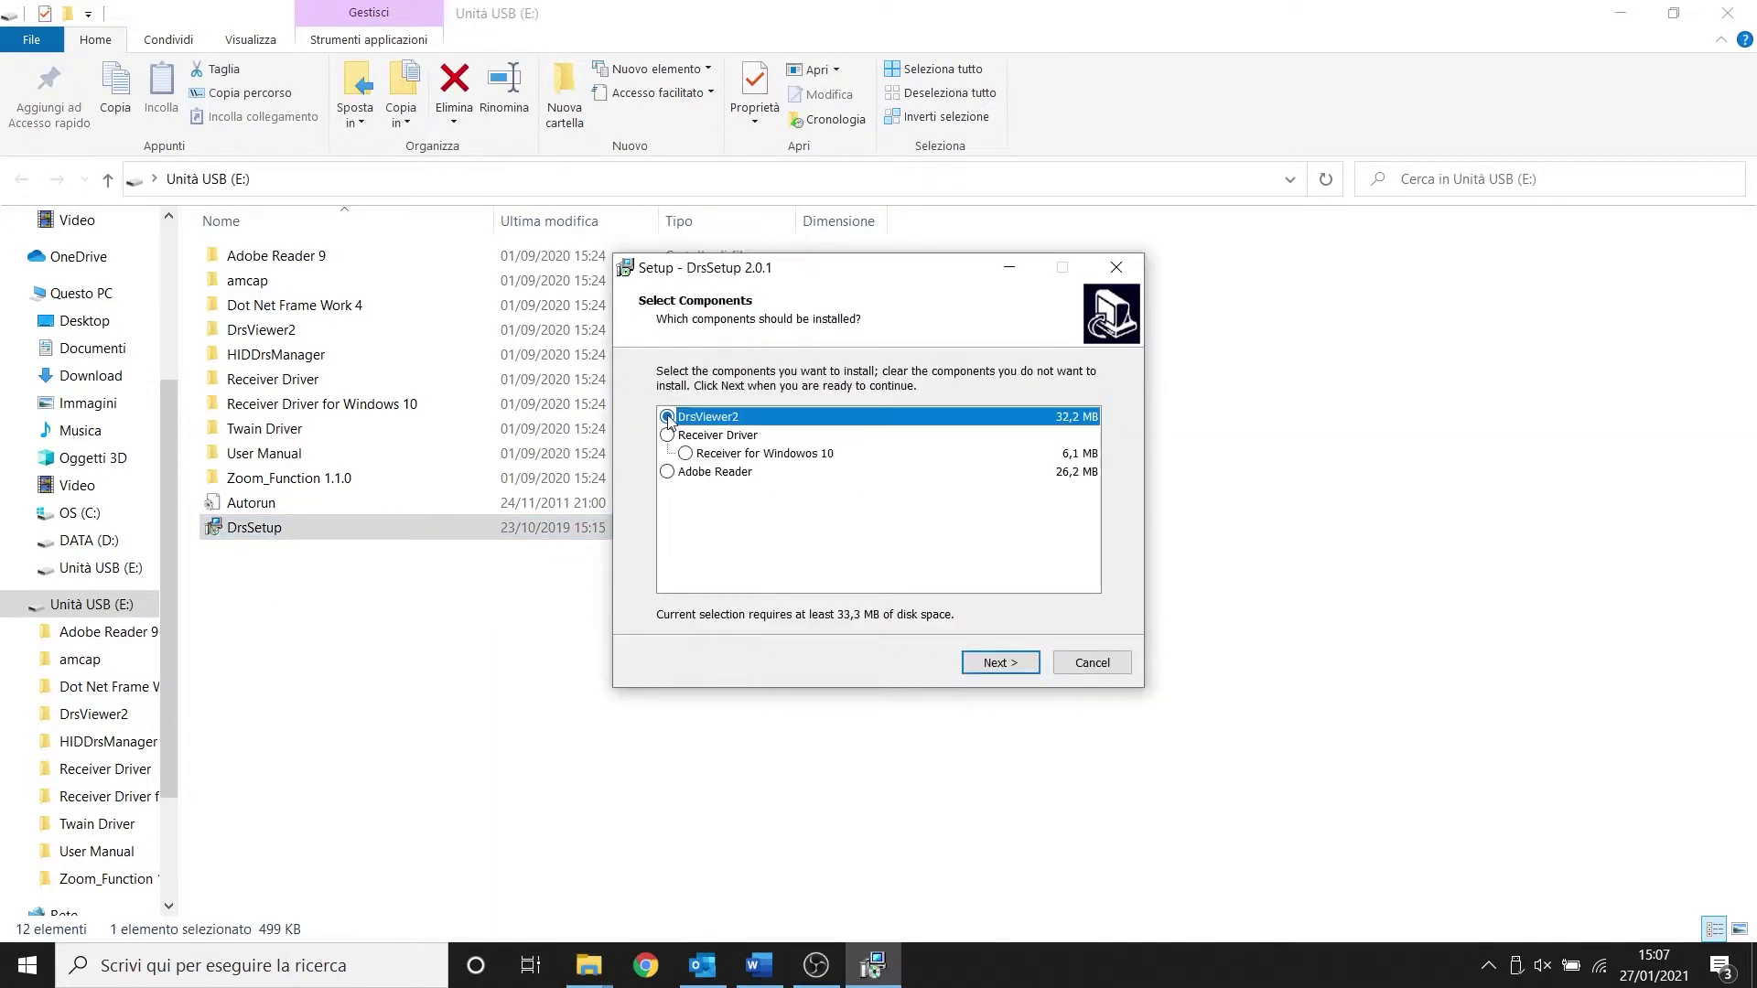
left_click(1000, 664)
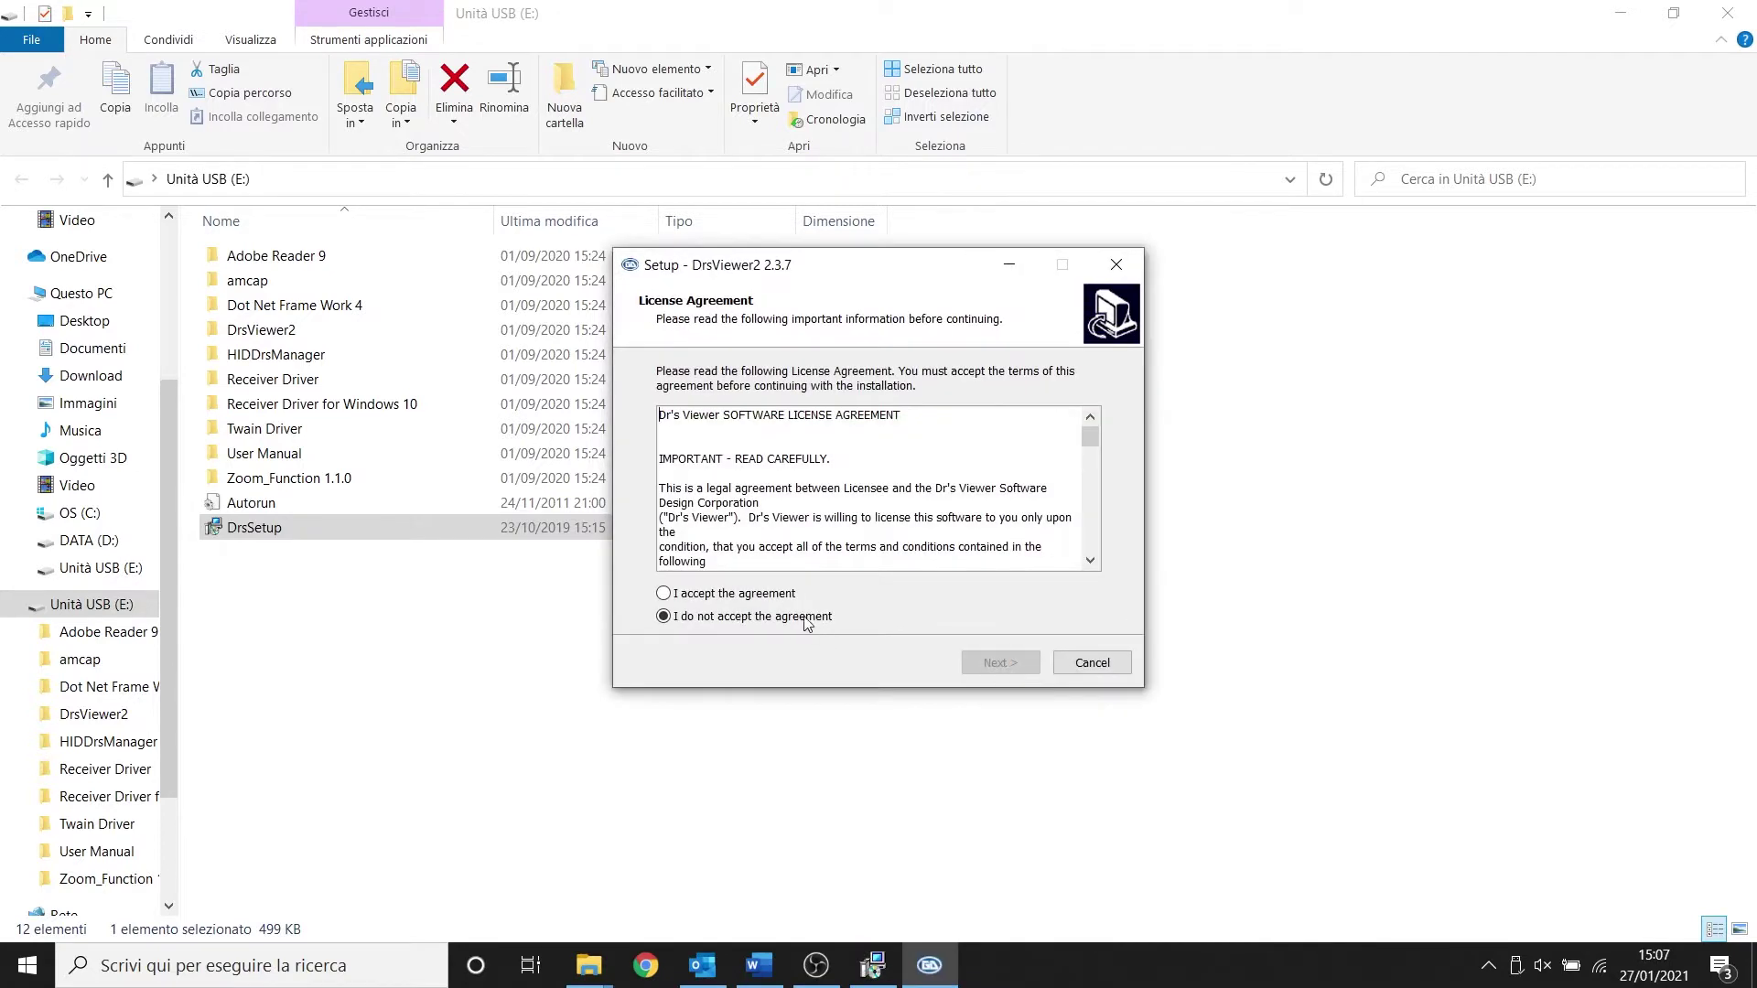
left_click(664, 593)
left_click(1000, 662)
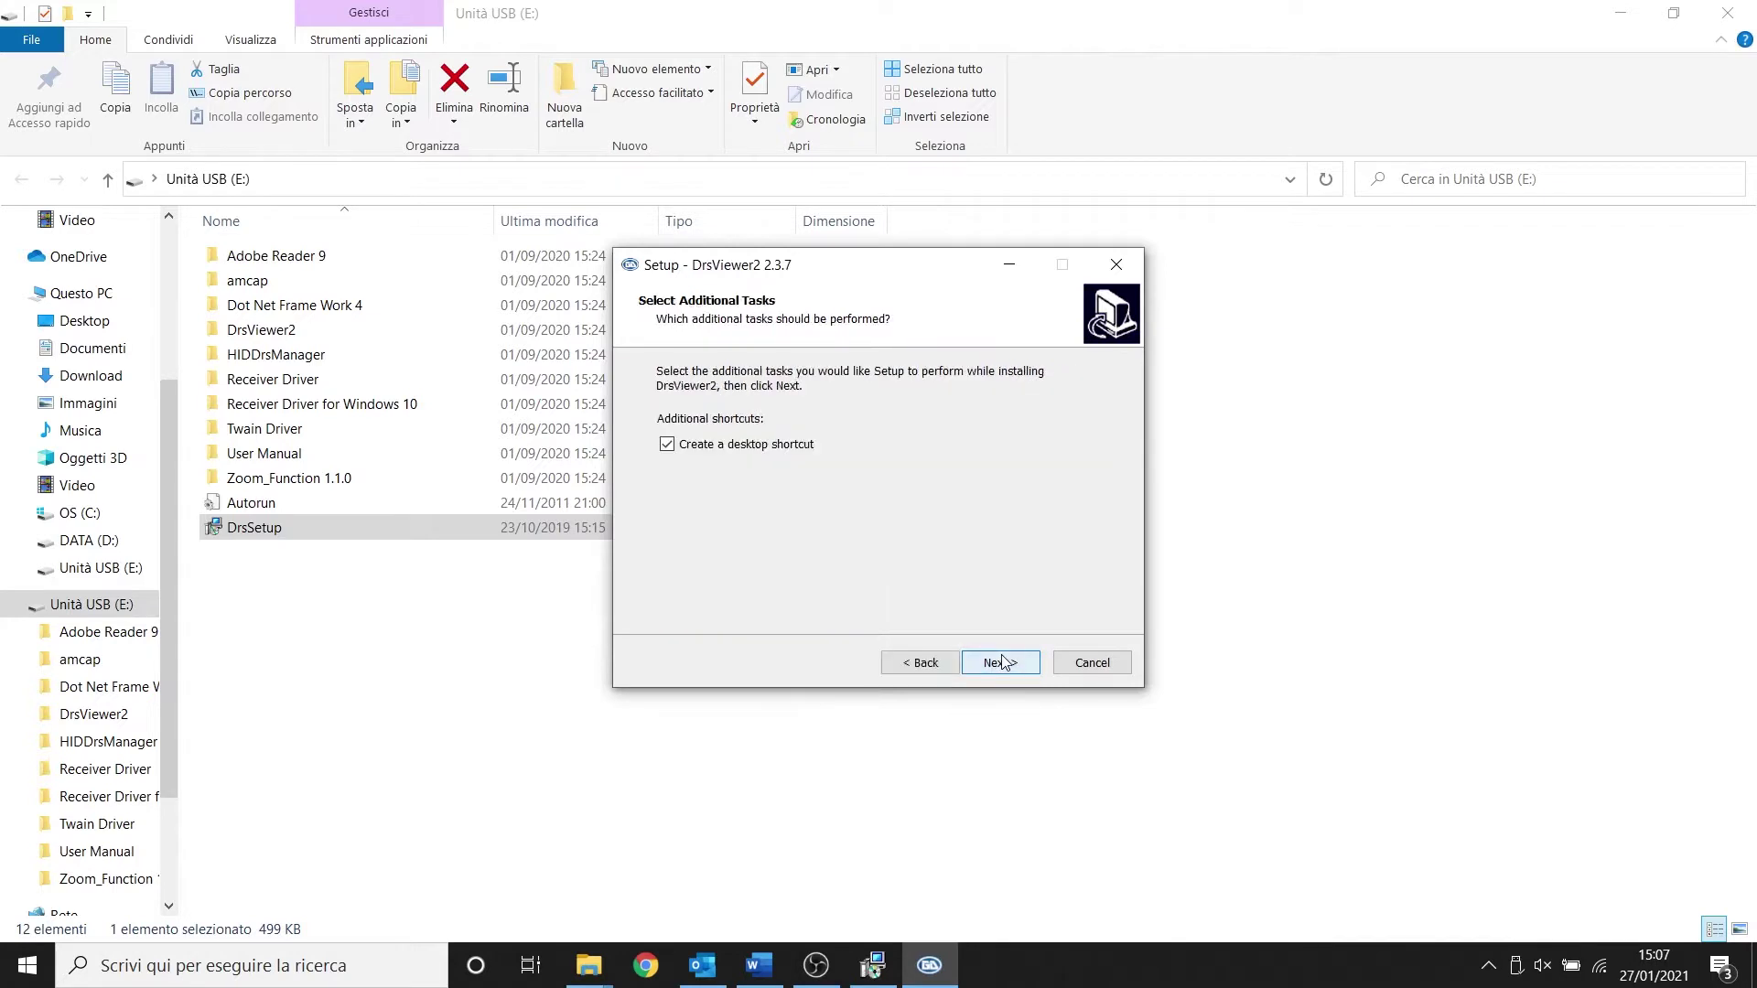
left_click(1006, 662)
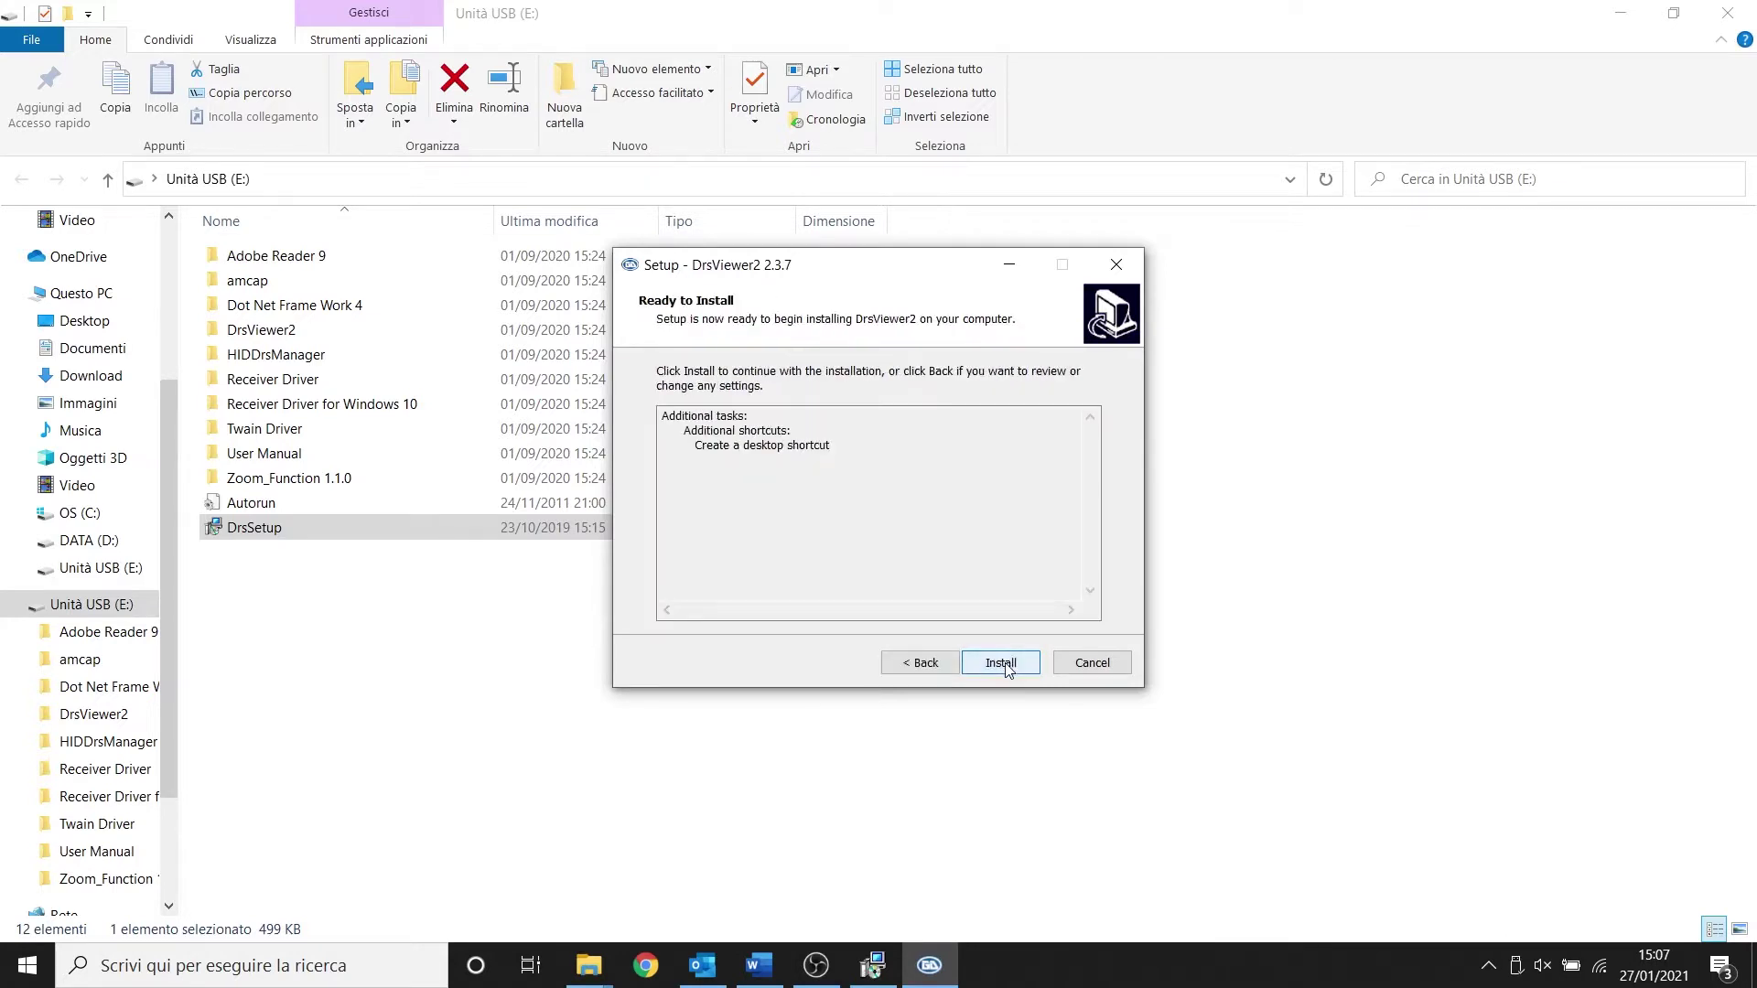
left_click(1001, 664)
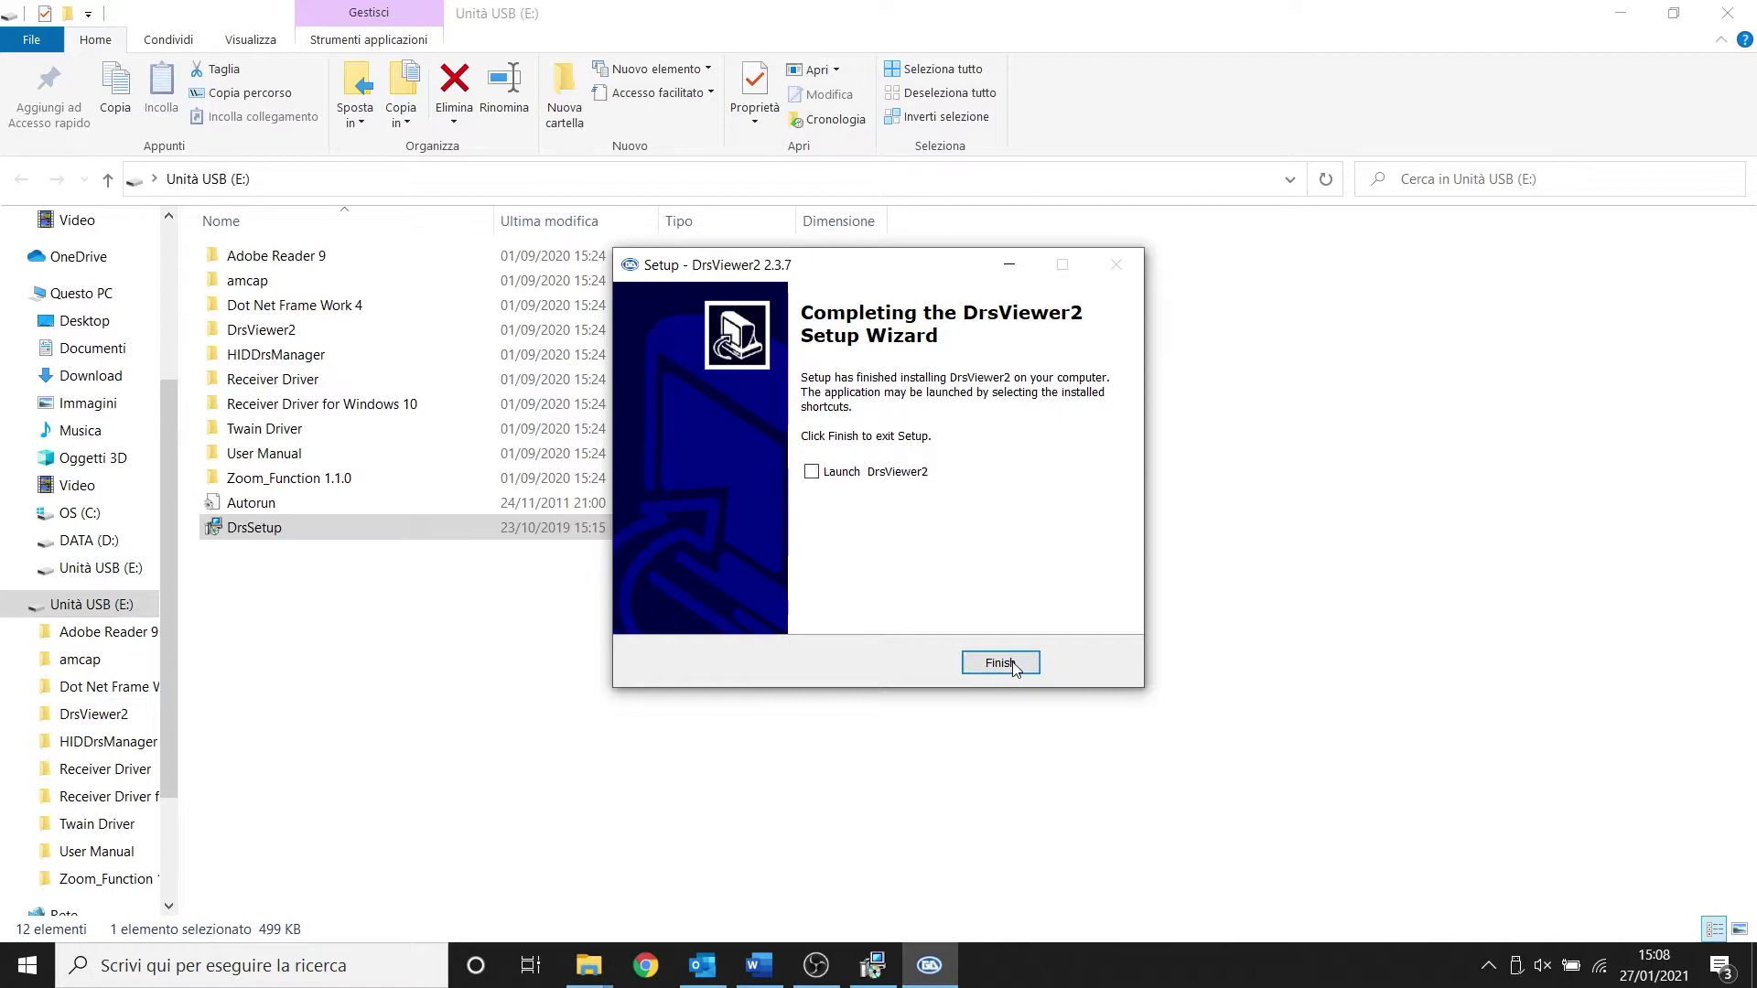
left_click(1013, 669)
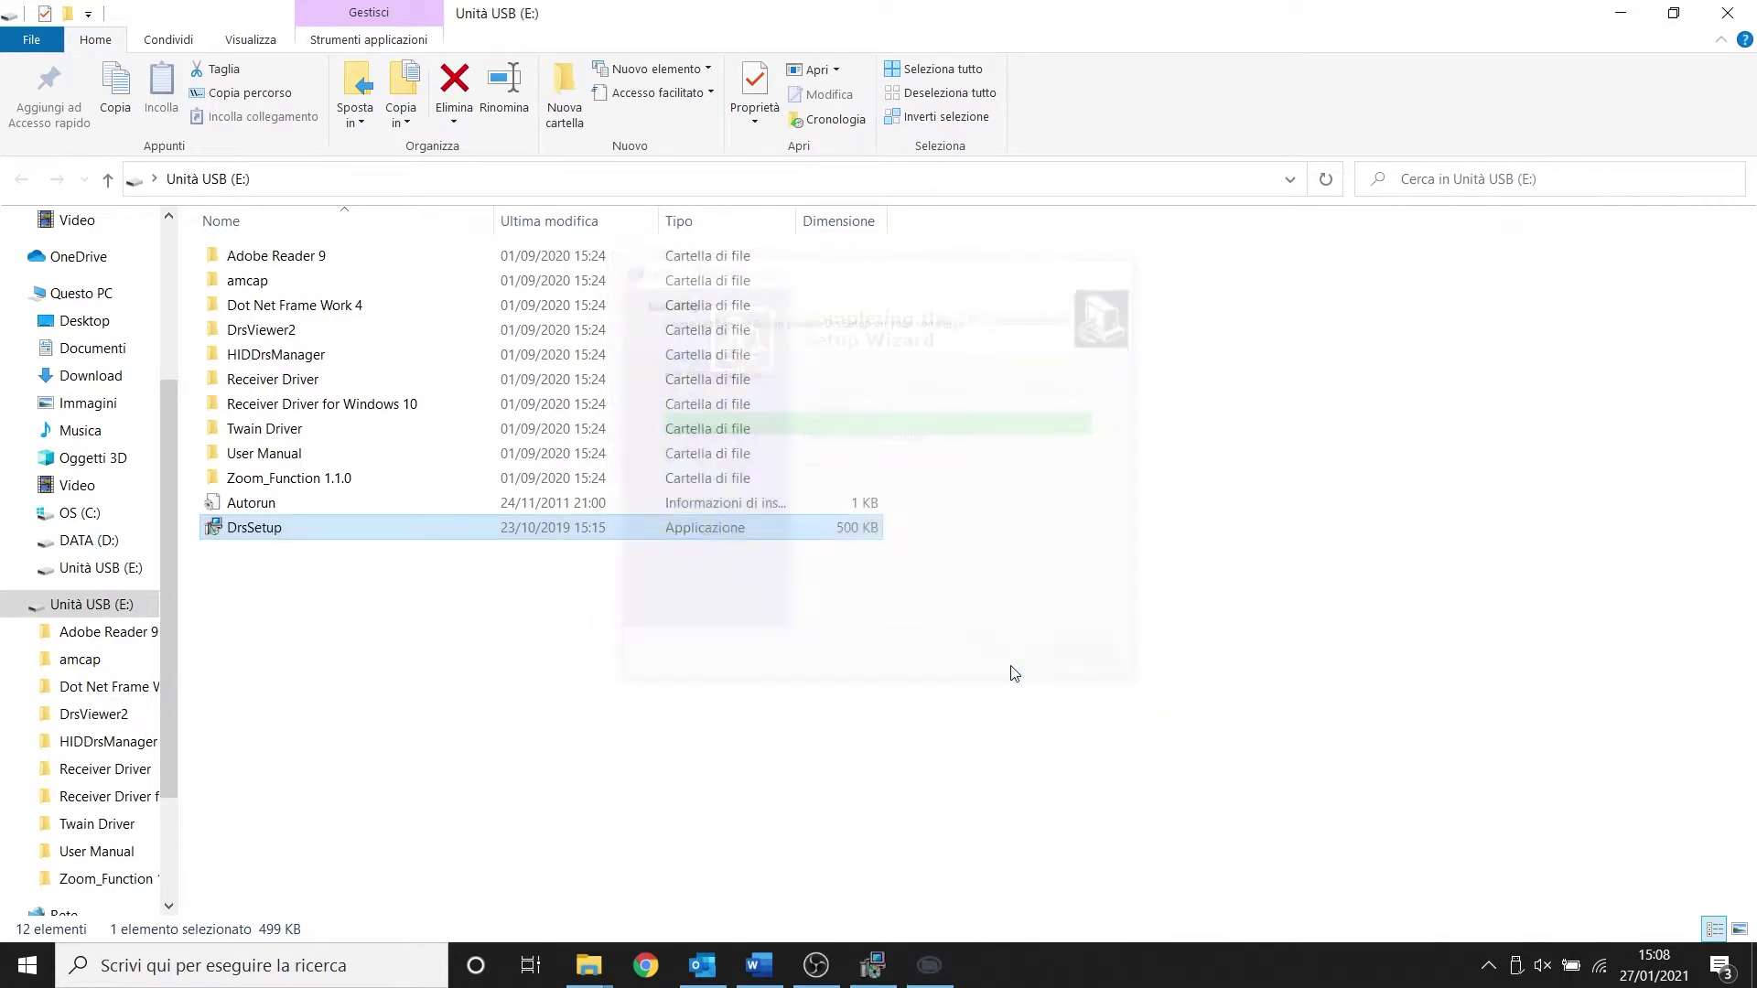
Install the Receiver Driver from a relaunched DrsSetup
double_click(308, 536)
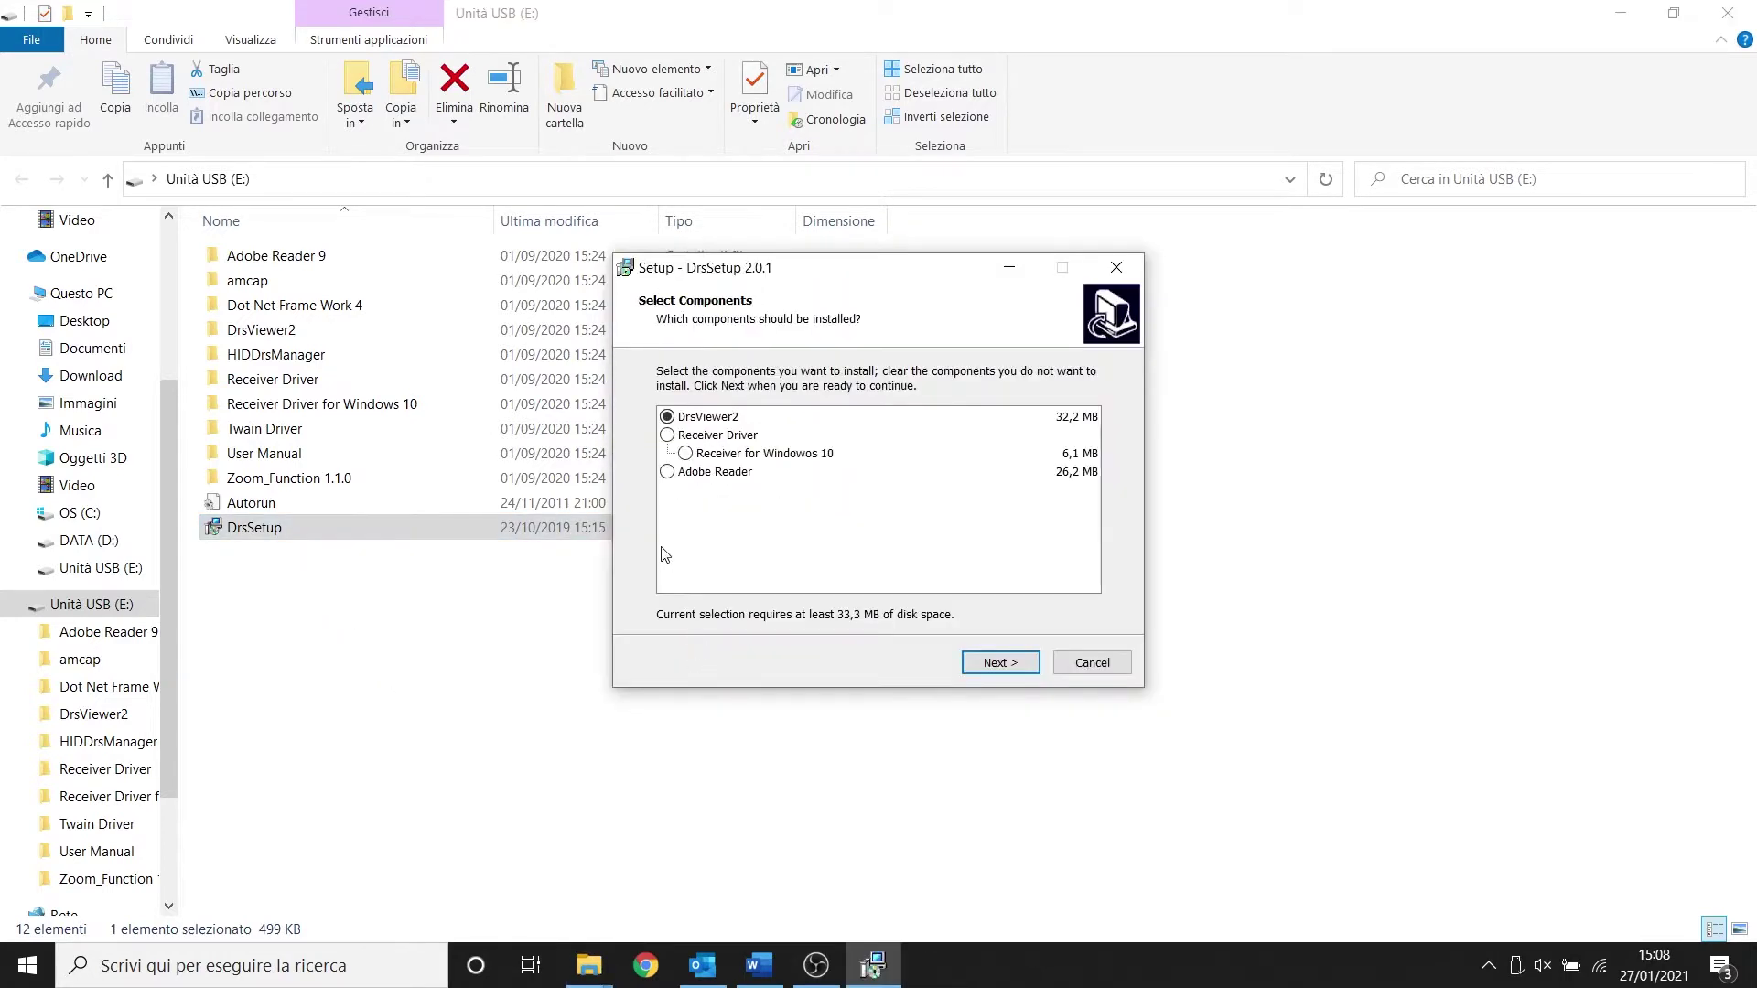
left_click(669, 438)
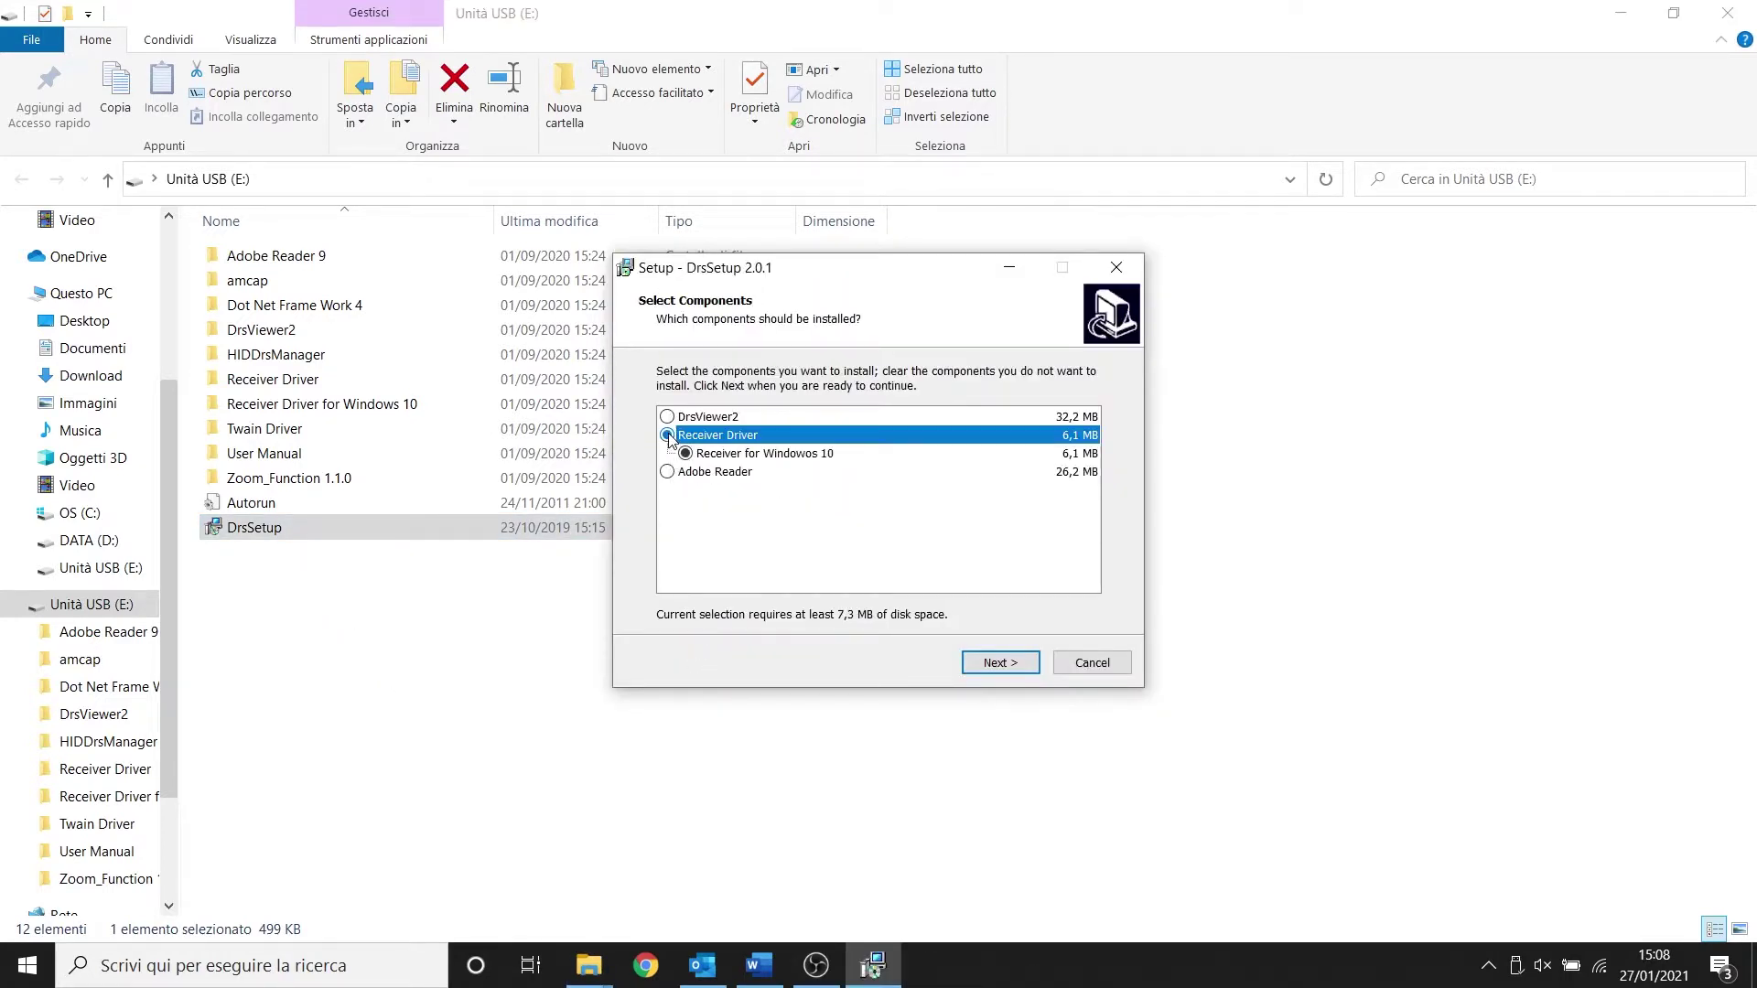
left_click(1021, 671)
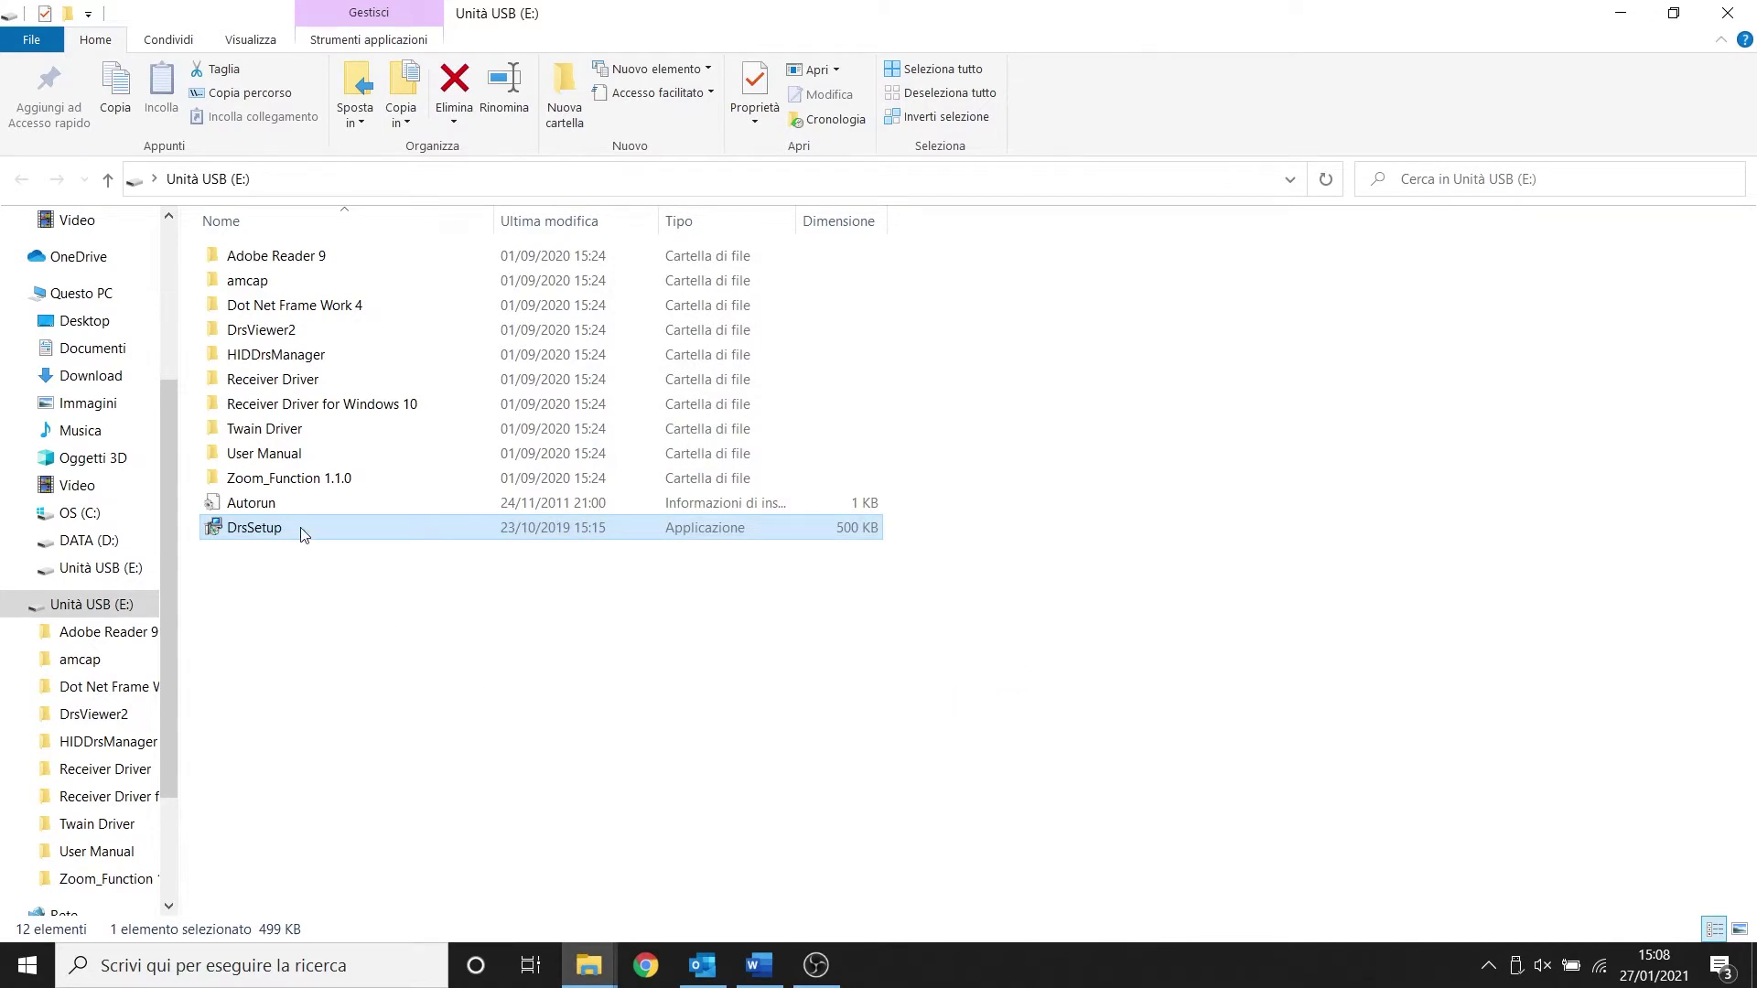
Attempt the Adobe Reader install and dismiss the newer-product-exists warning
left_click(669, 473)
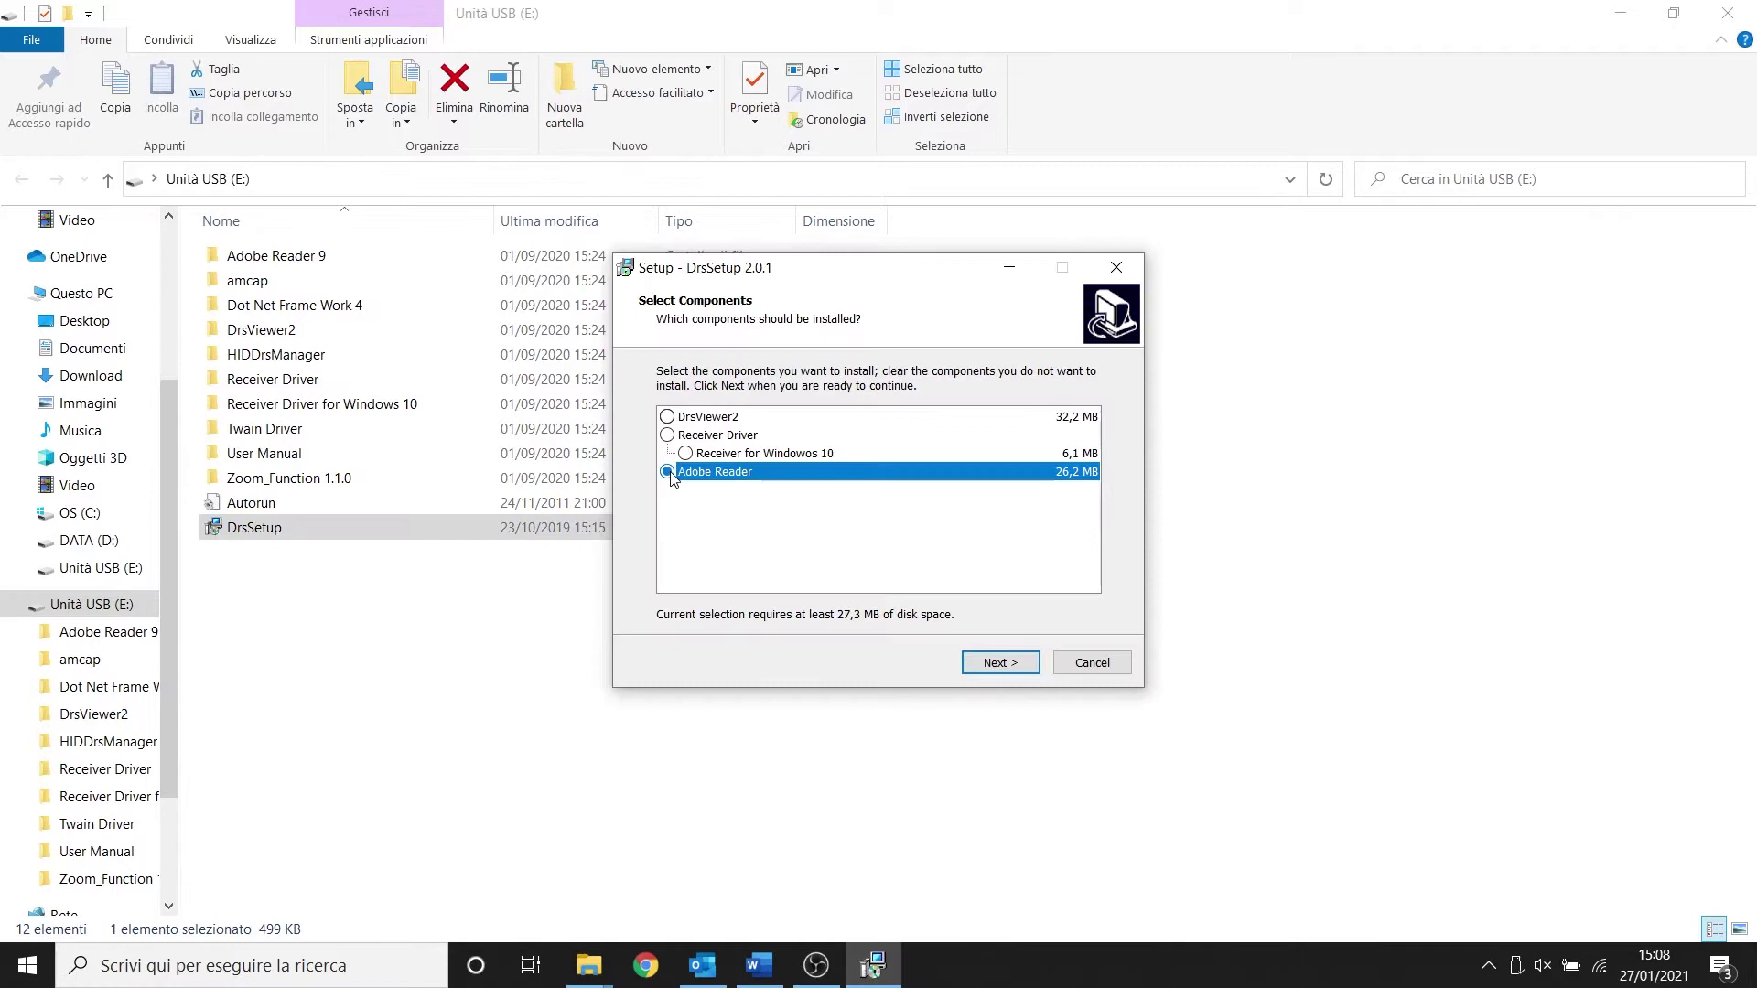
left_click(1034, 665)
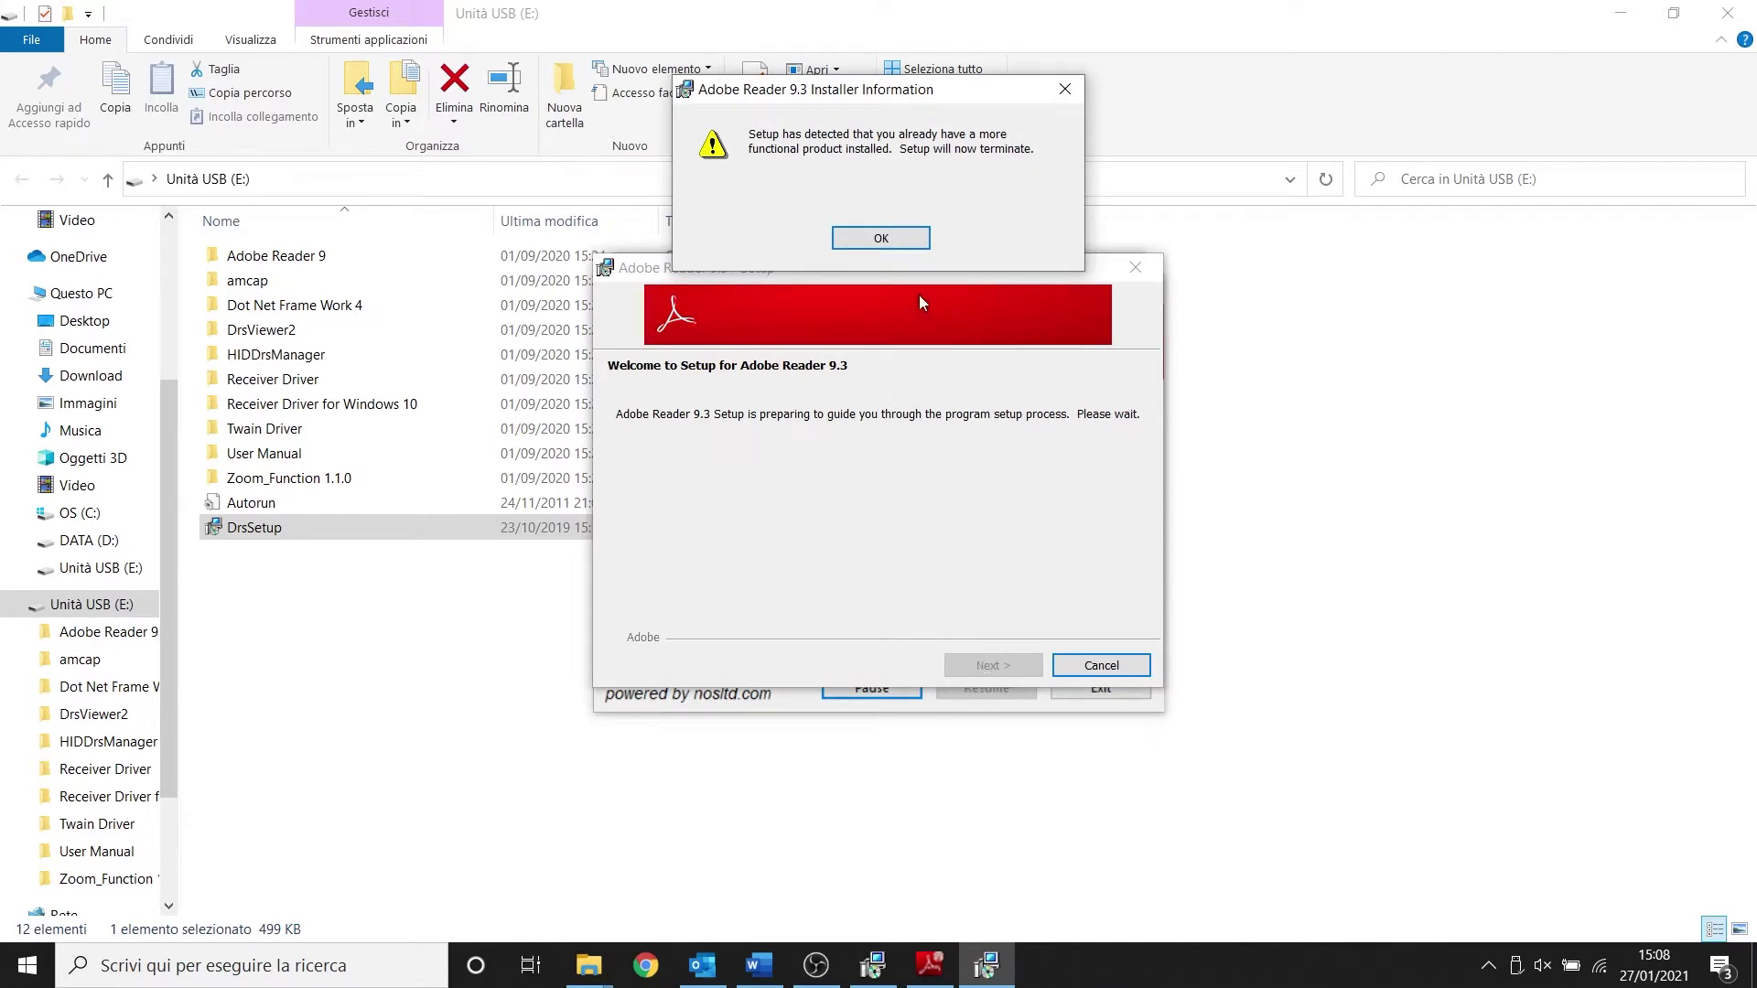
left_click(910, 242)
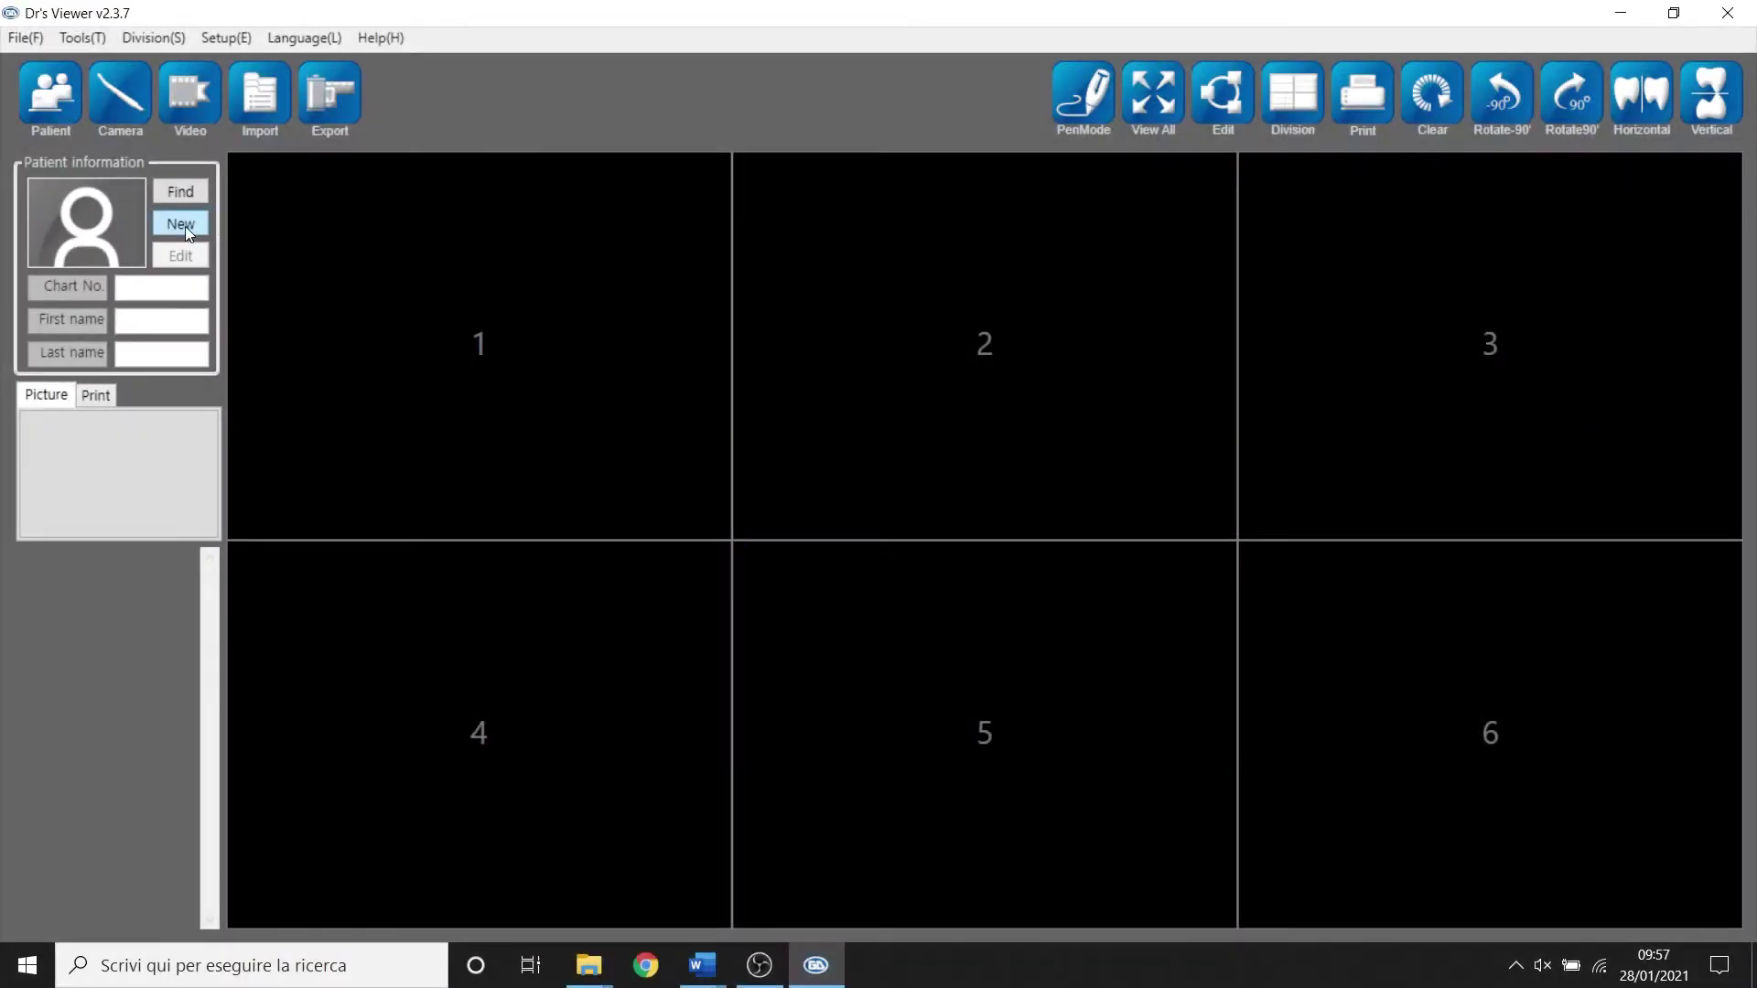
Register a new patient record with chart number 123, named Mario Rossi
left_click(186, 226)
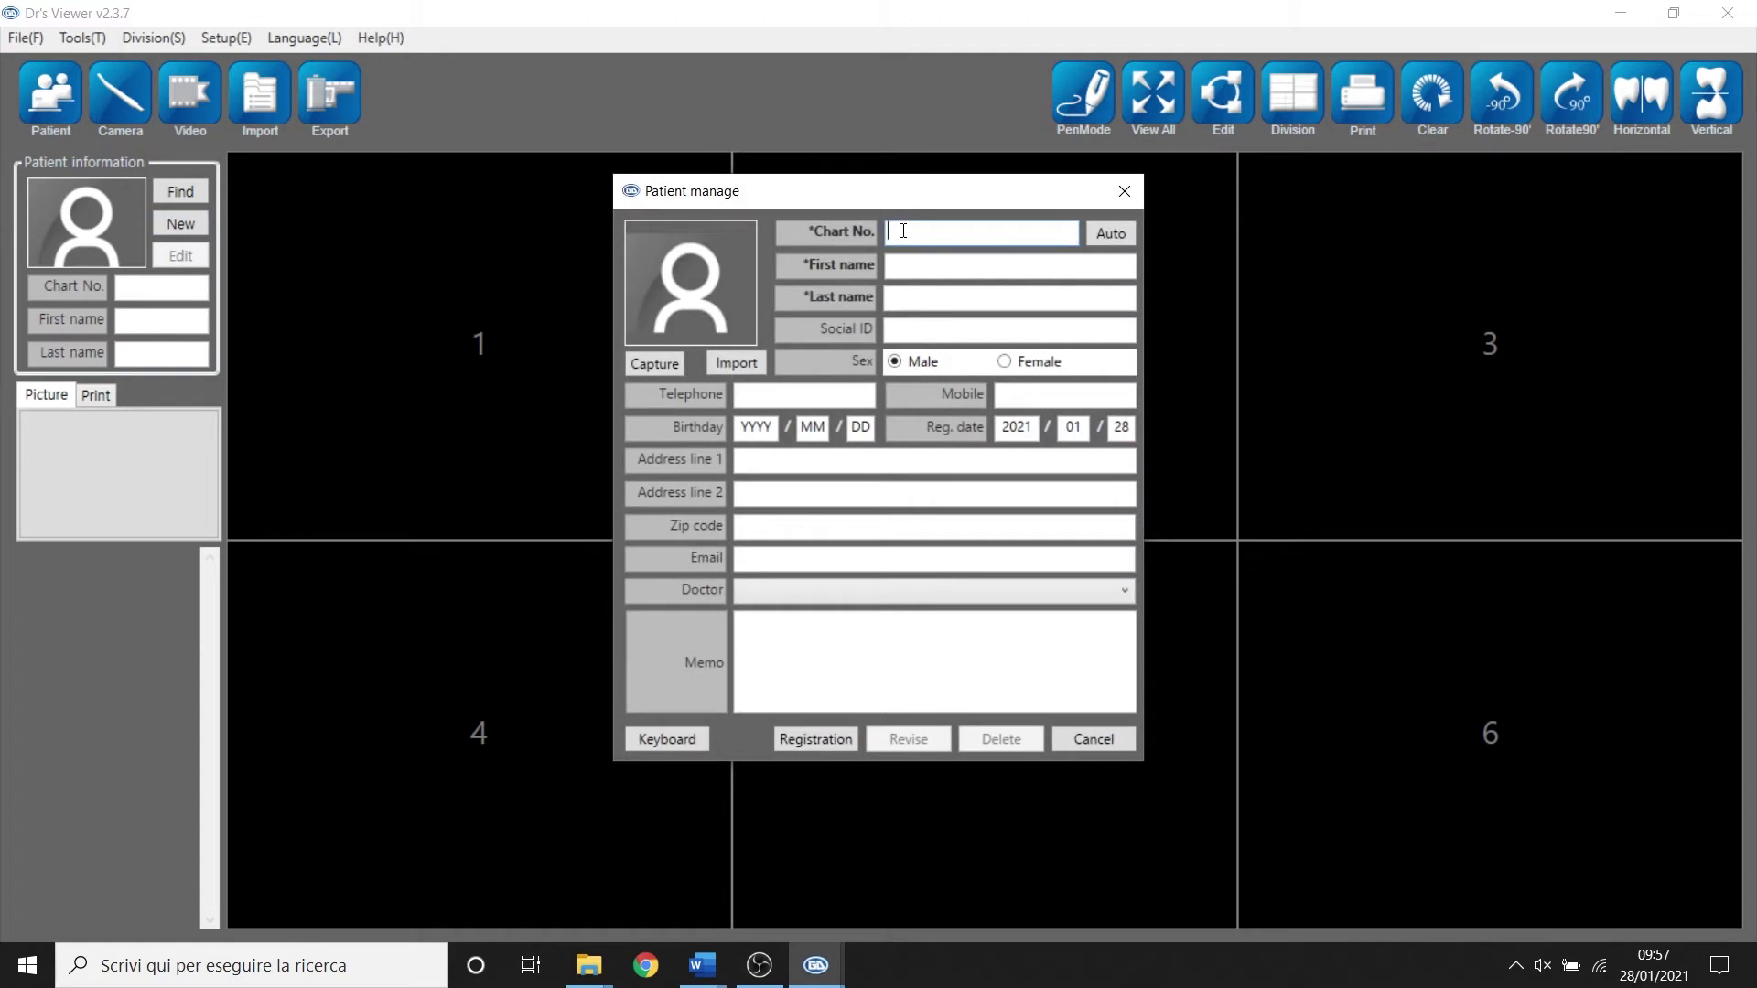
key("Tab")
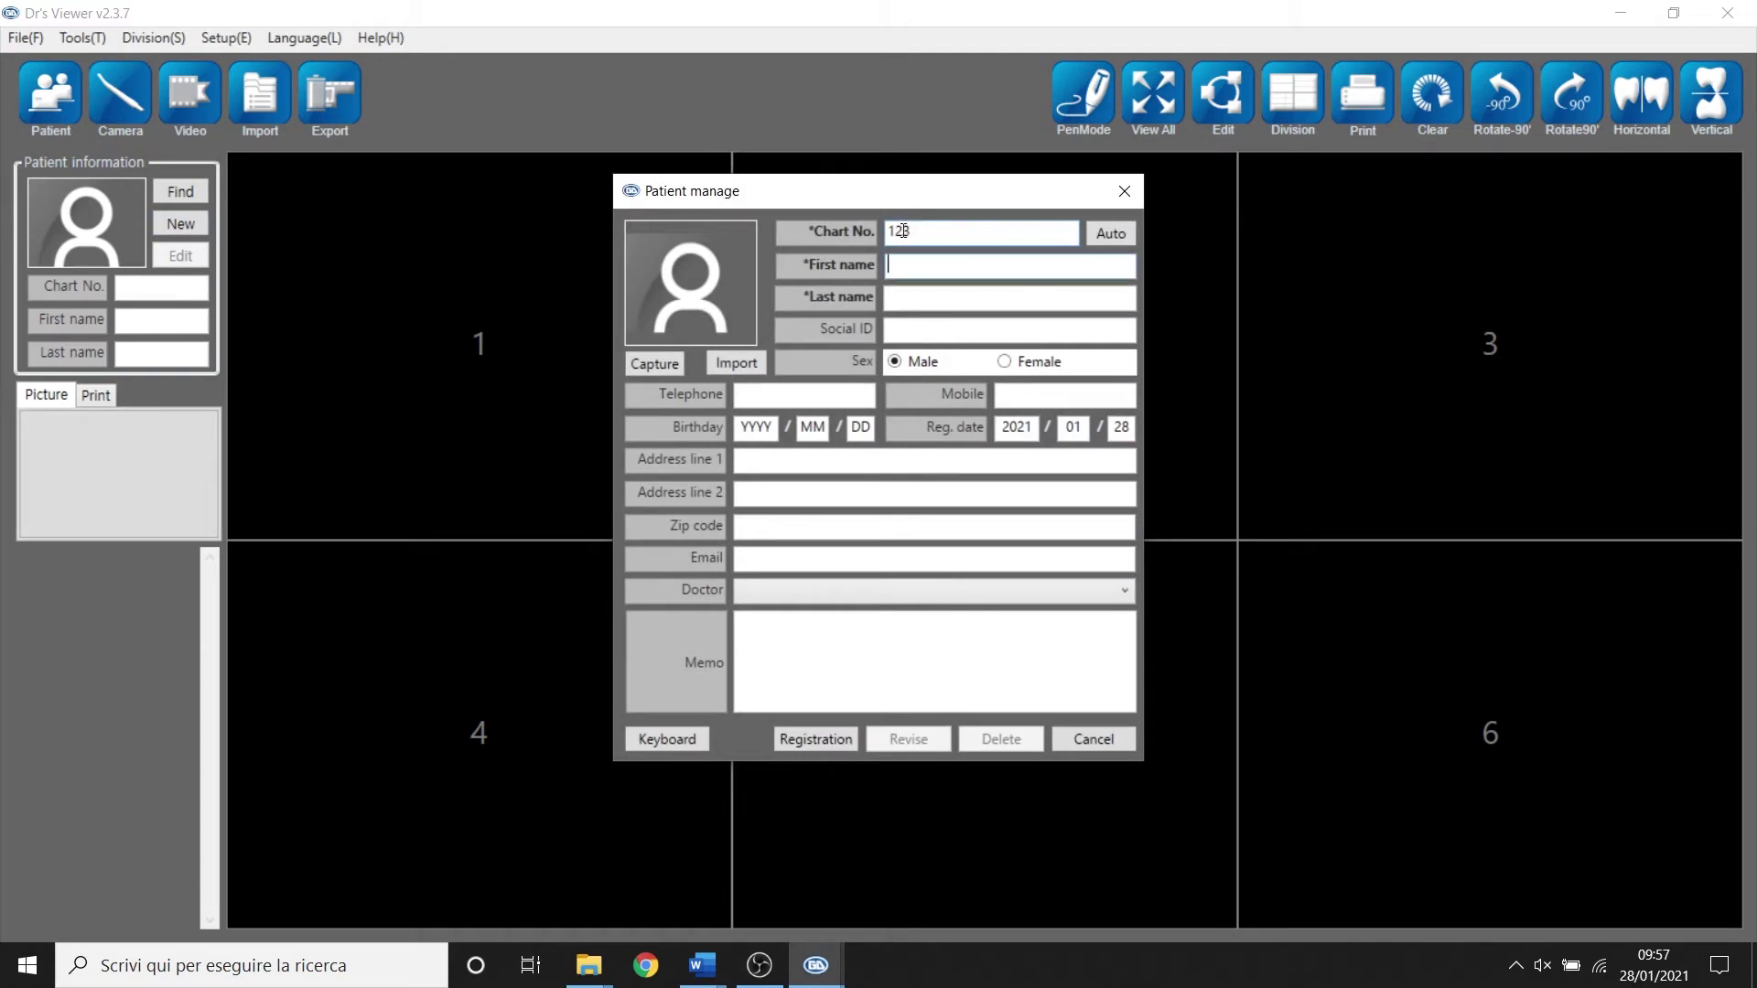
type("Mario")
key("Tab")
type("Rossi")
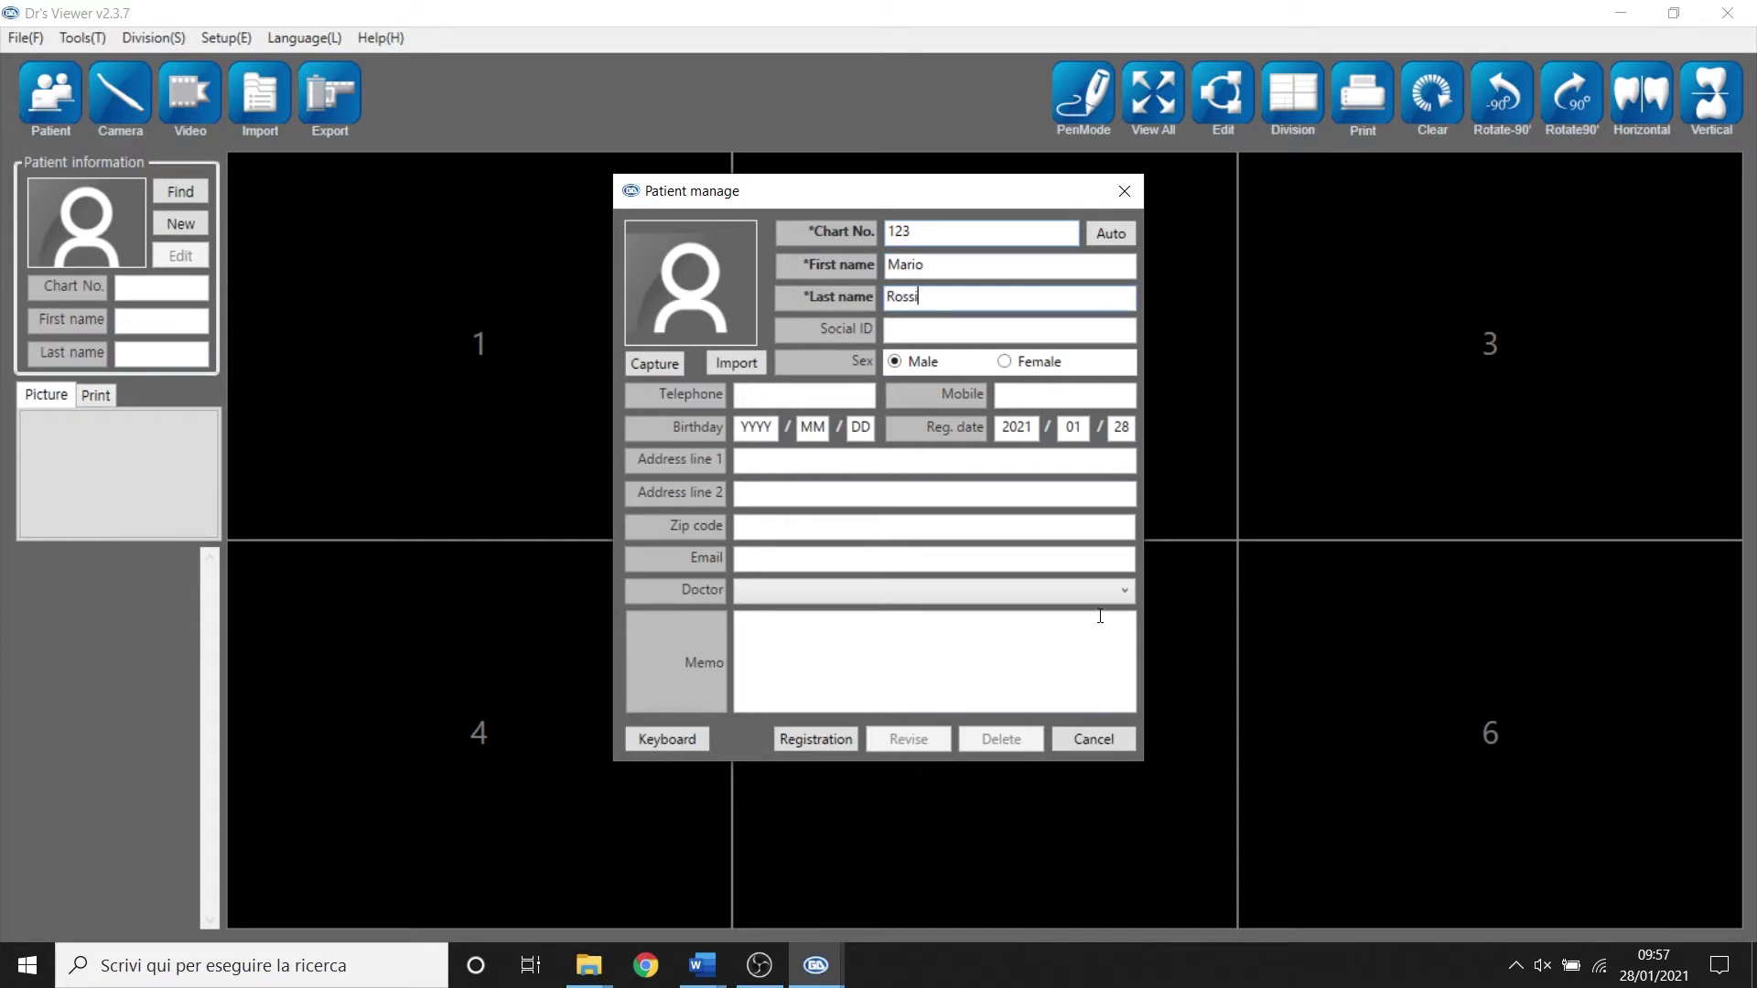
left_click(839, 736)
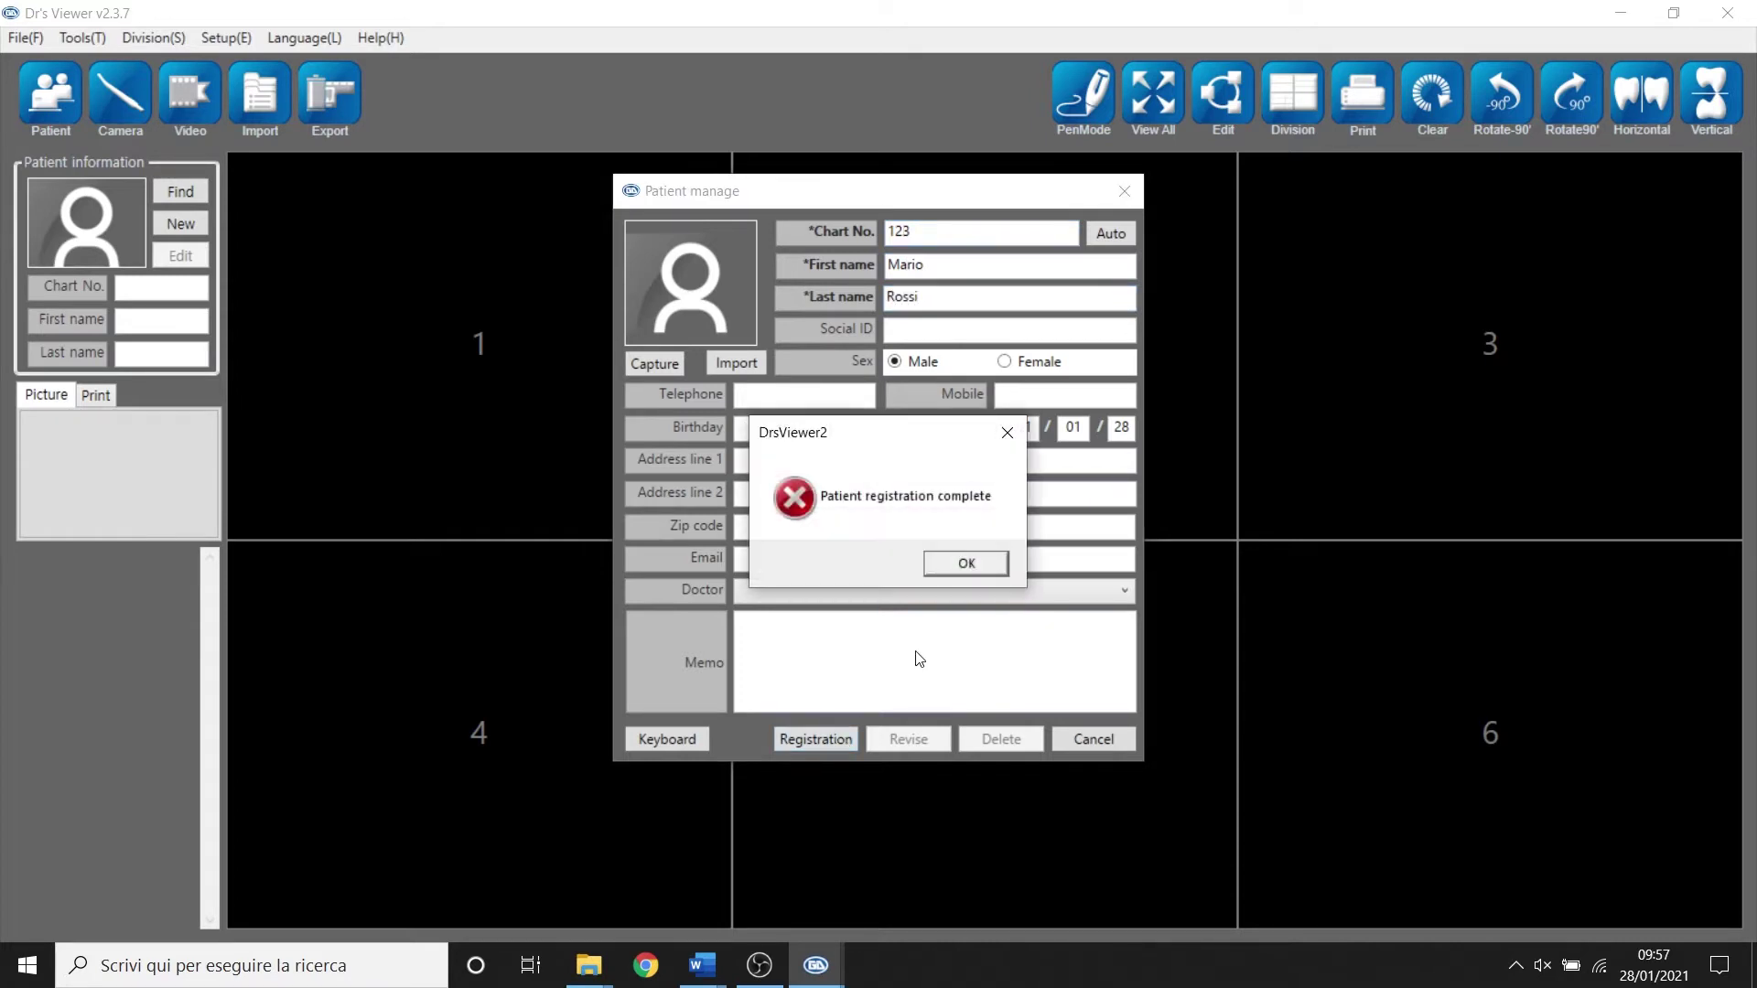
Dismiss the registration message, fill panels 1-4 with Test pictures, and select panel 2
left_click(969, 570)
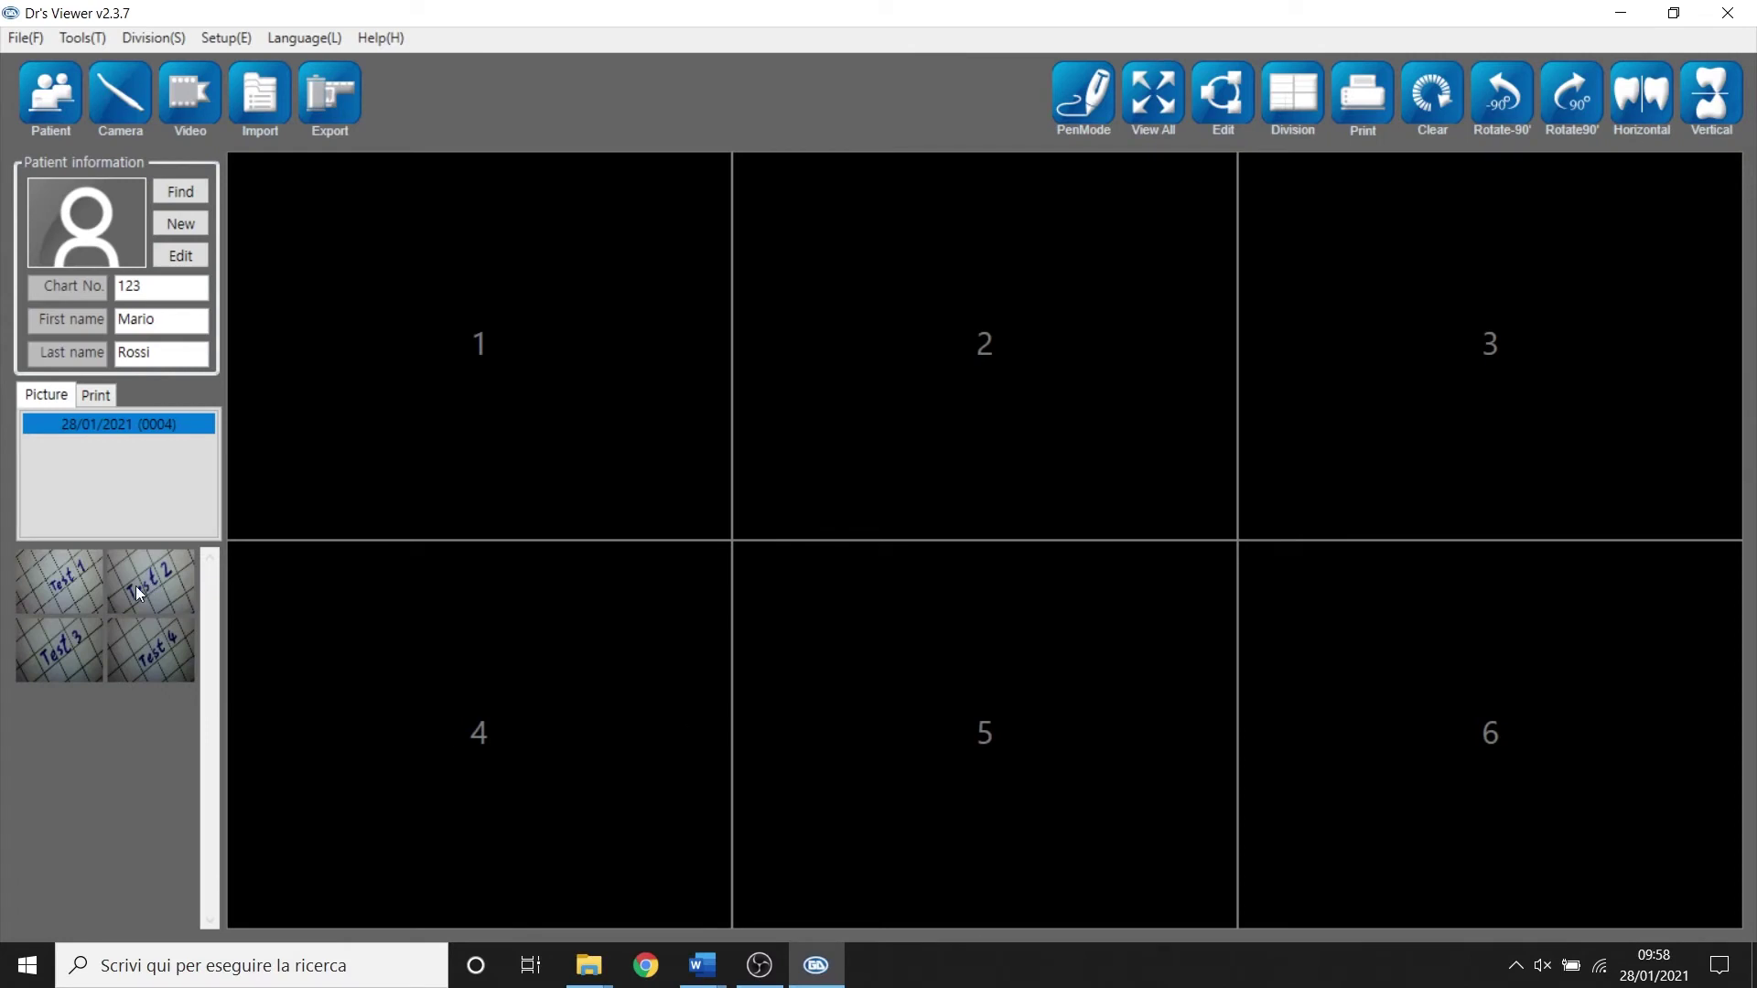
double_click(47, 590)
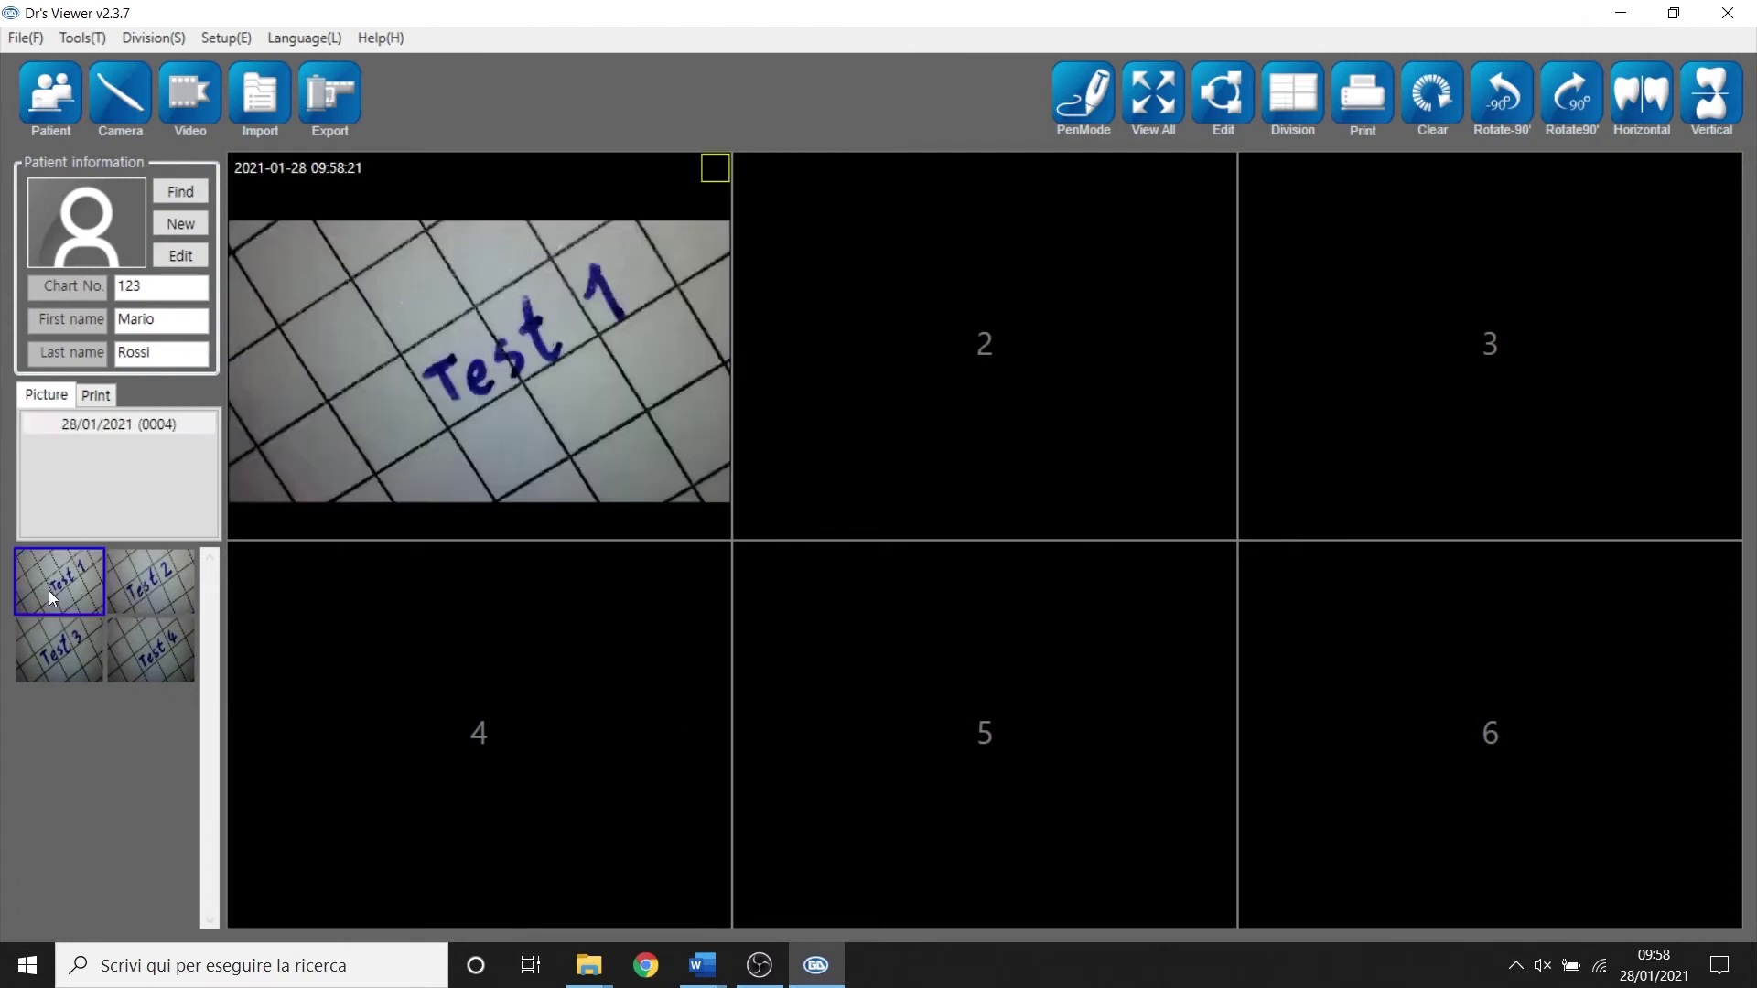
left_click_drag(182, 586, 308, 607)
left_click_drag(853, 460, 846, 459)
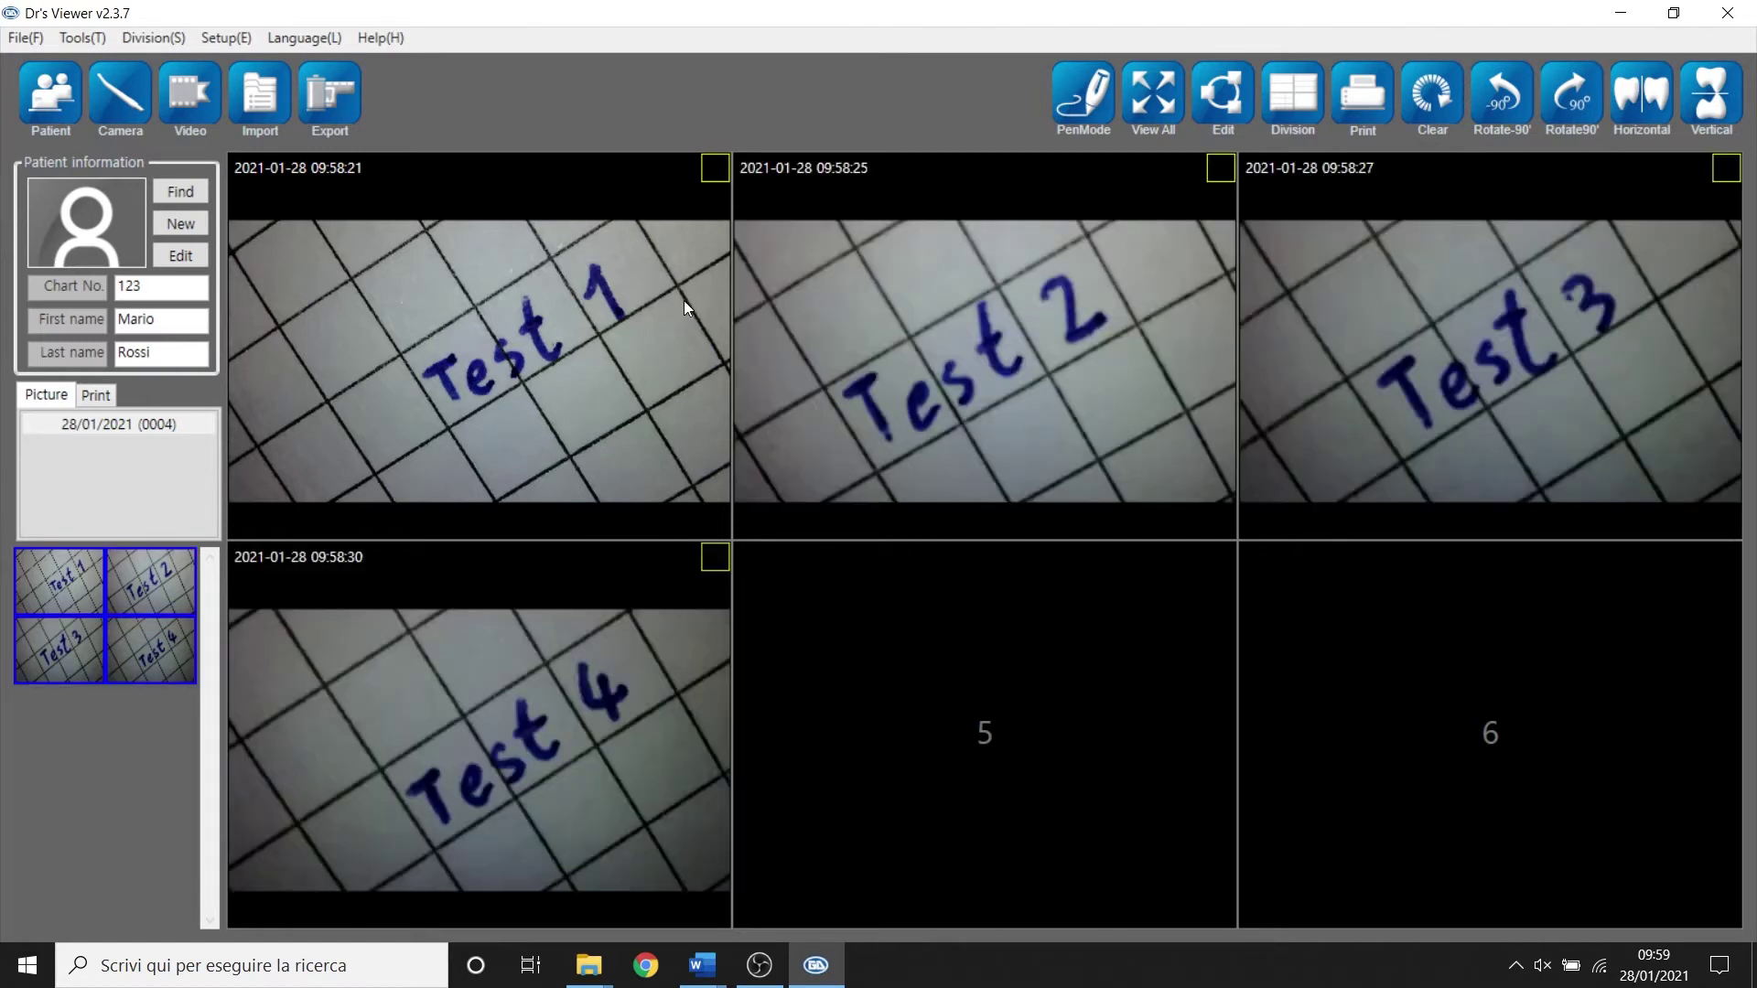
left_click(1221, 168)
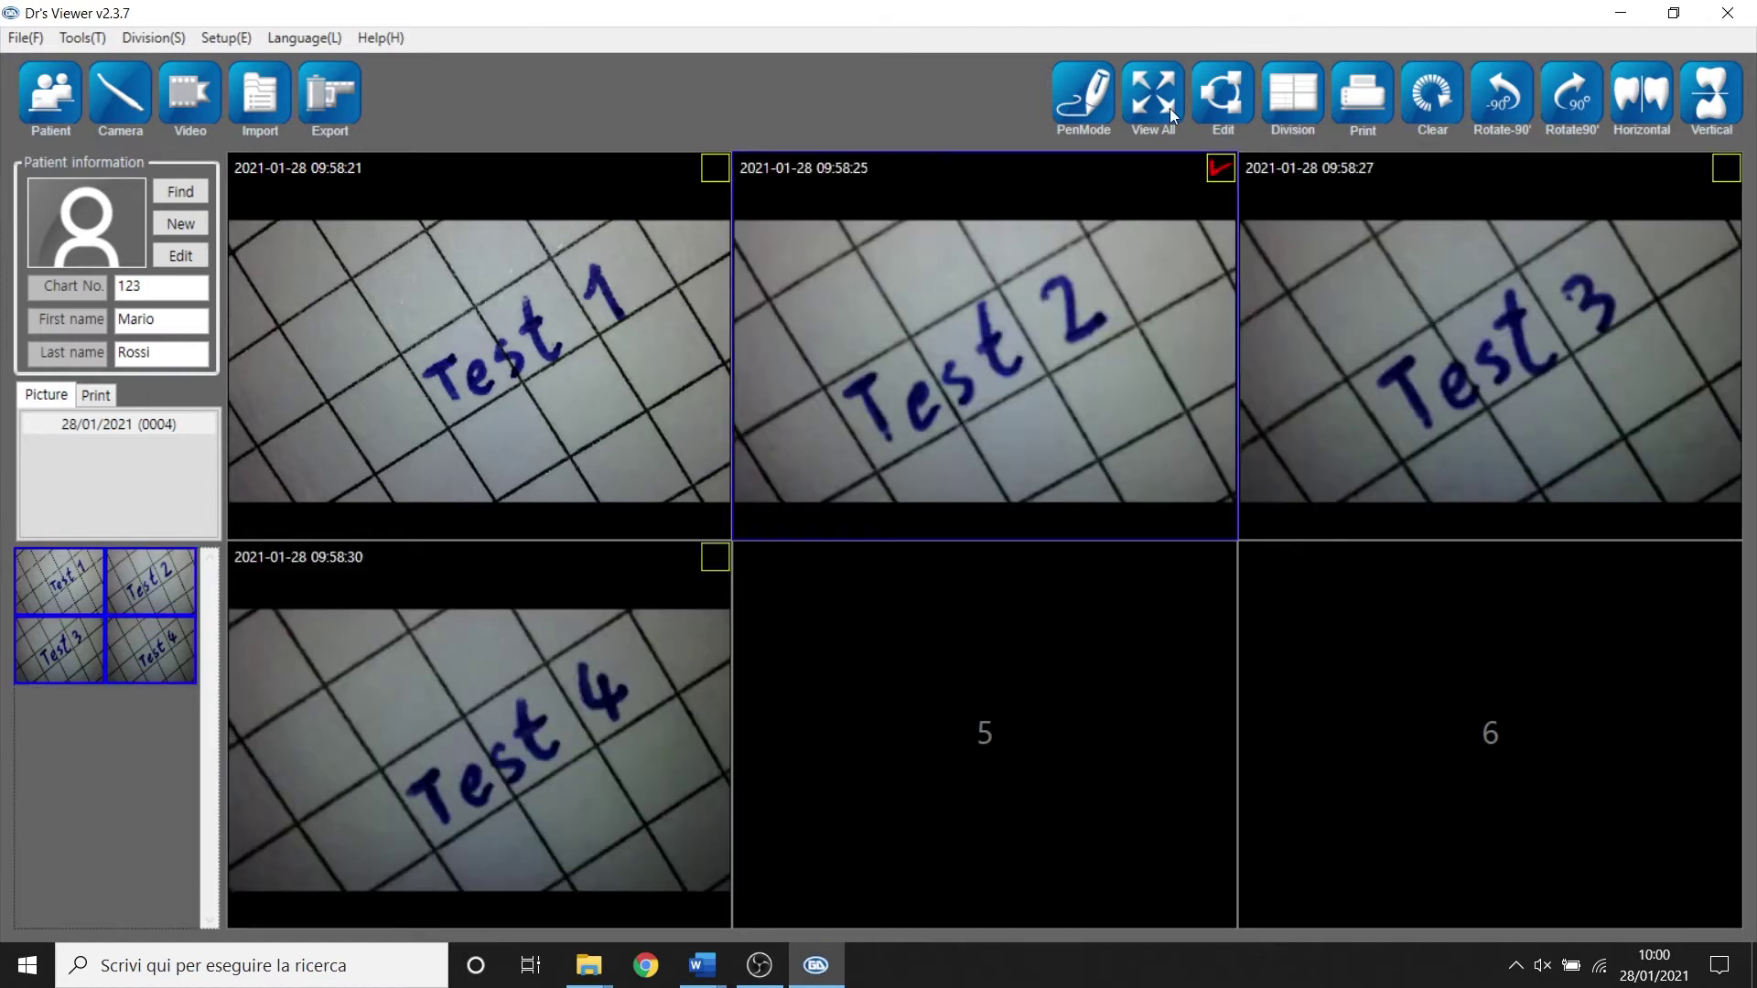
Edit Test 2 with a blue pen line and brightening, then clear the changes
left_click(1226, 103)
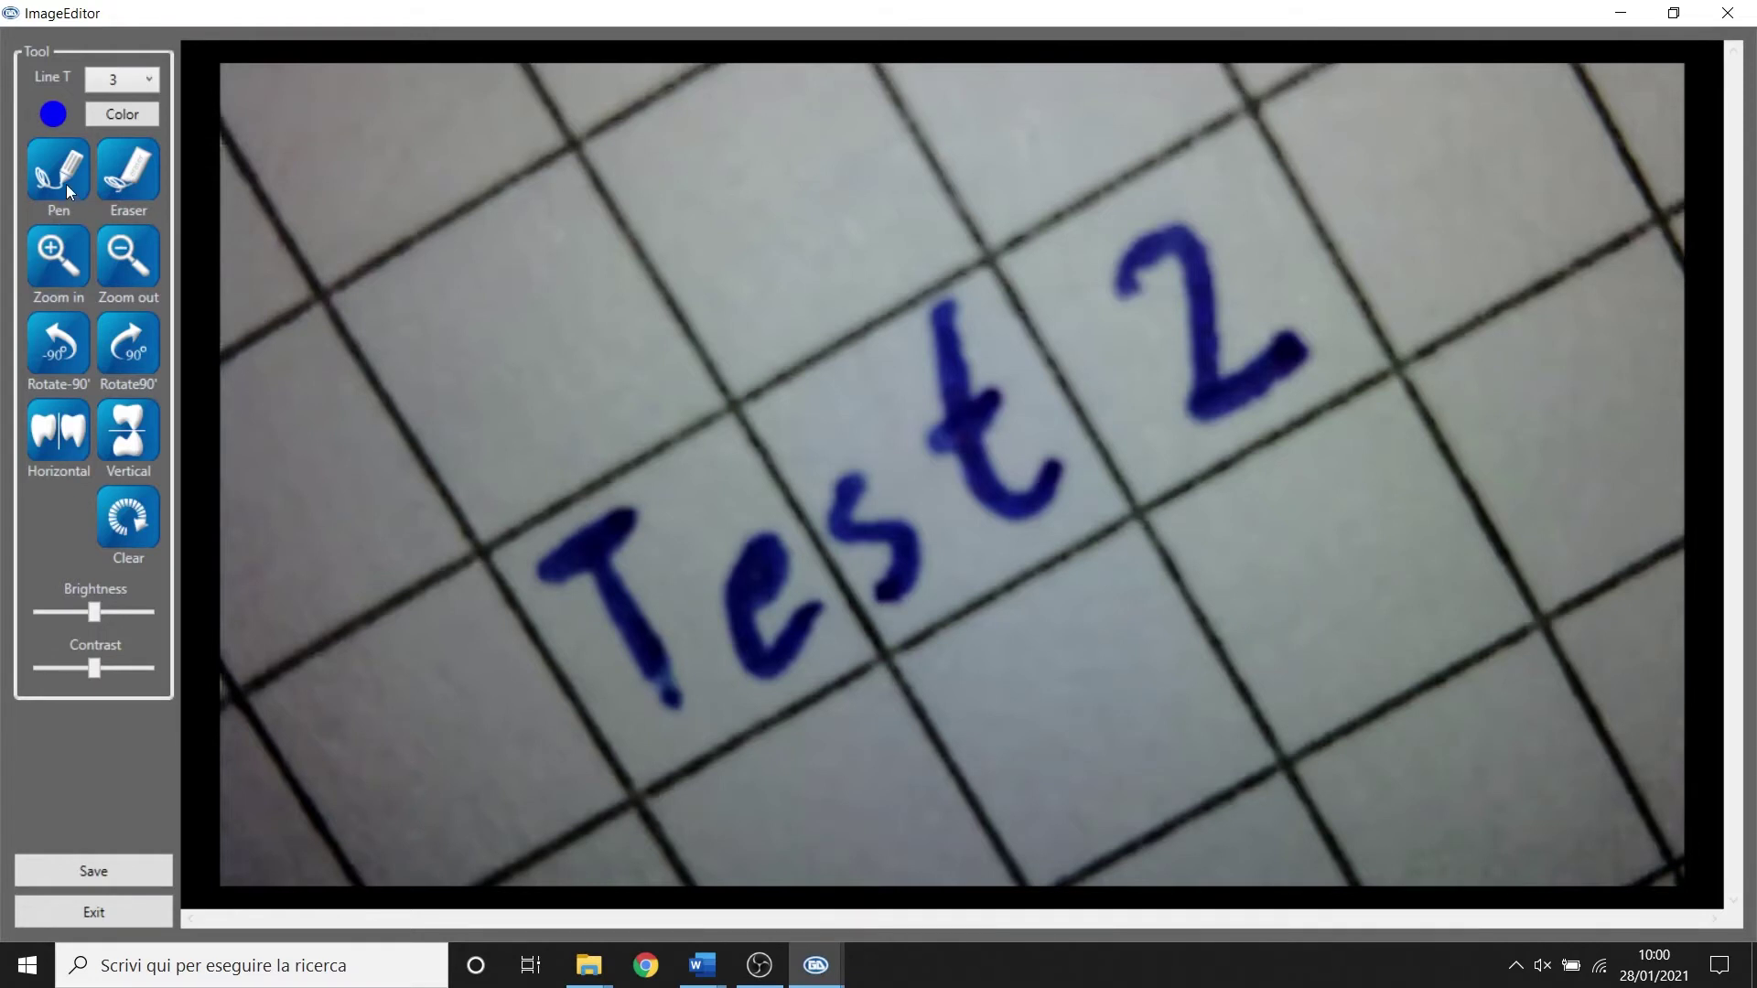
mouse_move(804, 790)
left_mouse_down()
mouse_move(1125, 617)
mouse_move(1351, 448)
left_mouse_up()
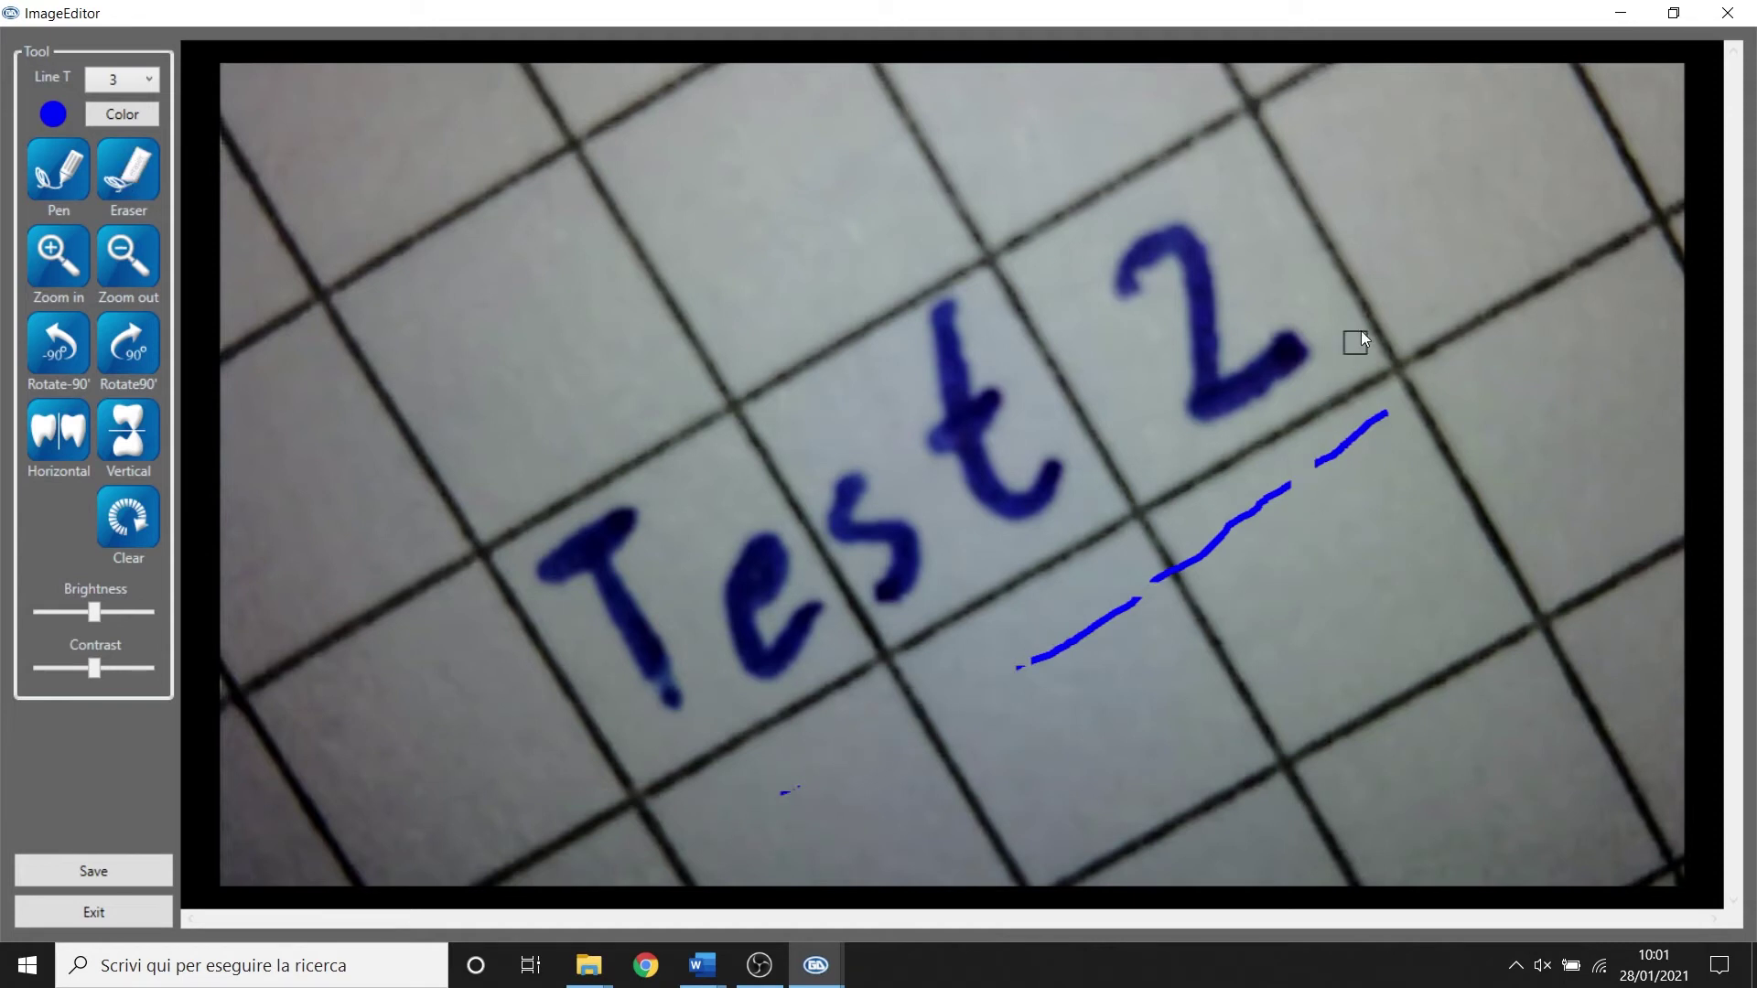
mouse_move(94, 608)
left_mouse_down()
mouse_move(117, 616)
mouse_move(51, 674)
left_mouse_up()
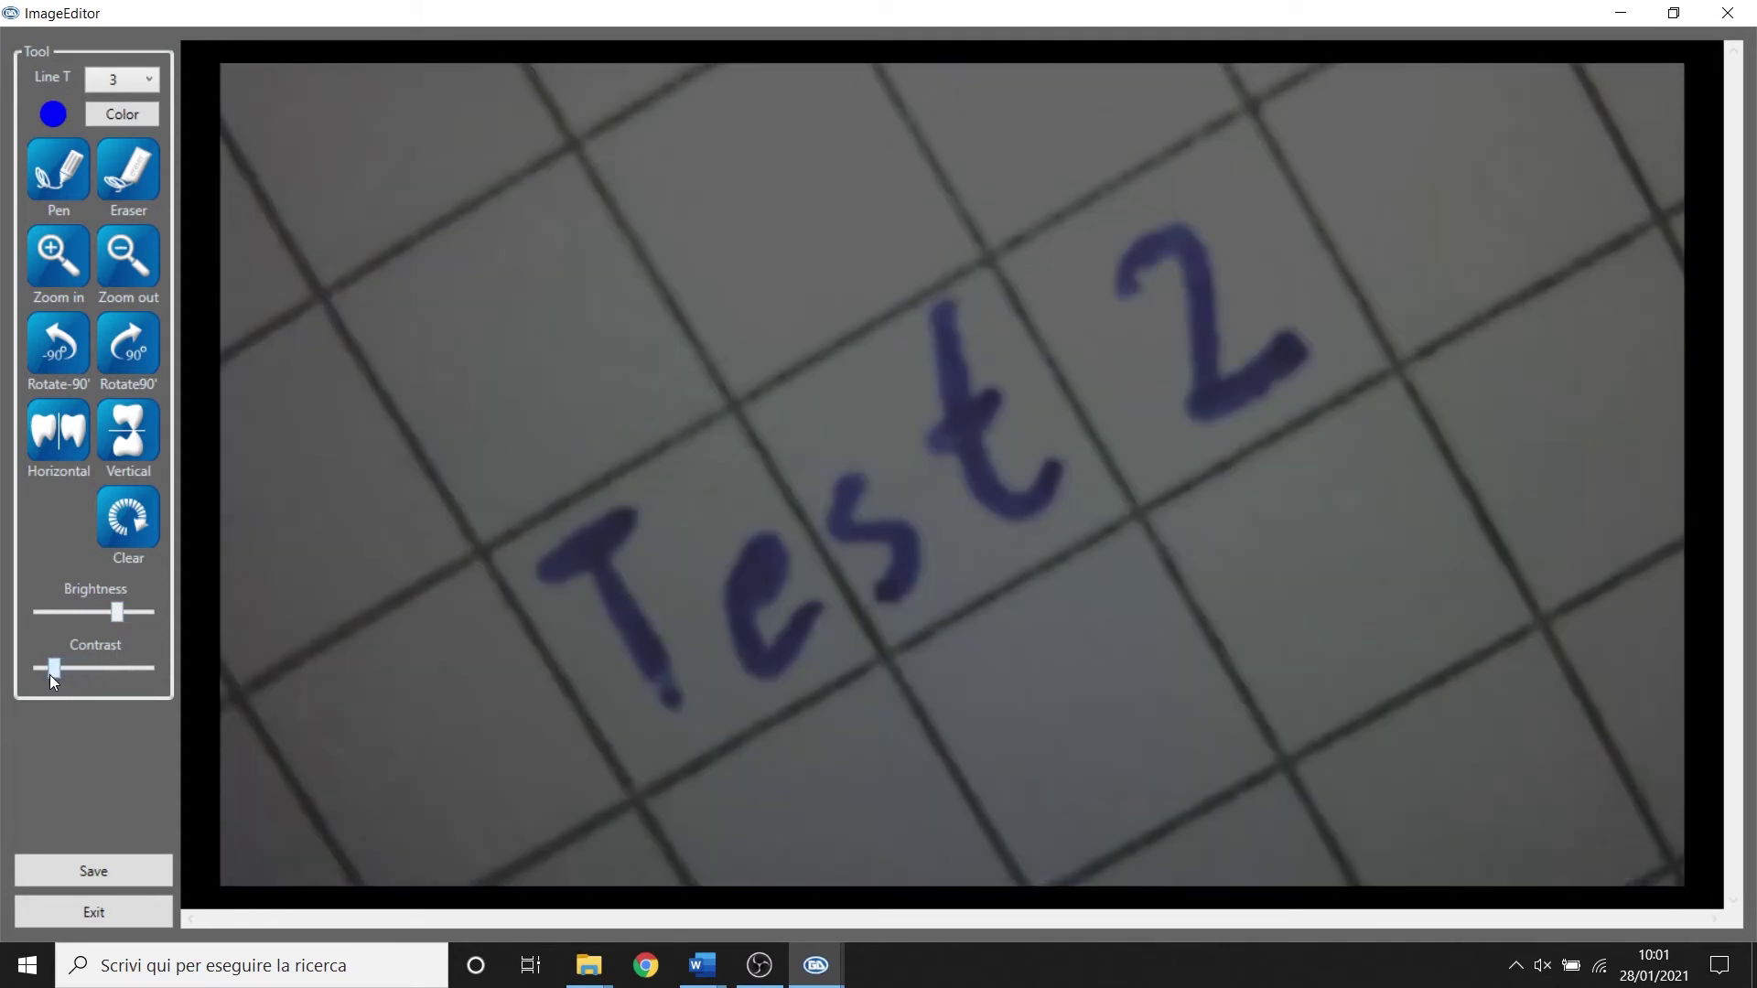
left_click(121, 518)
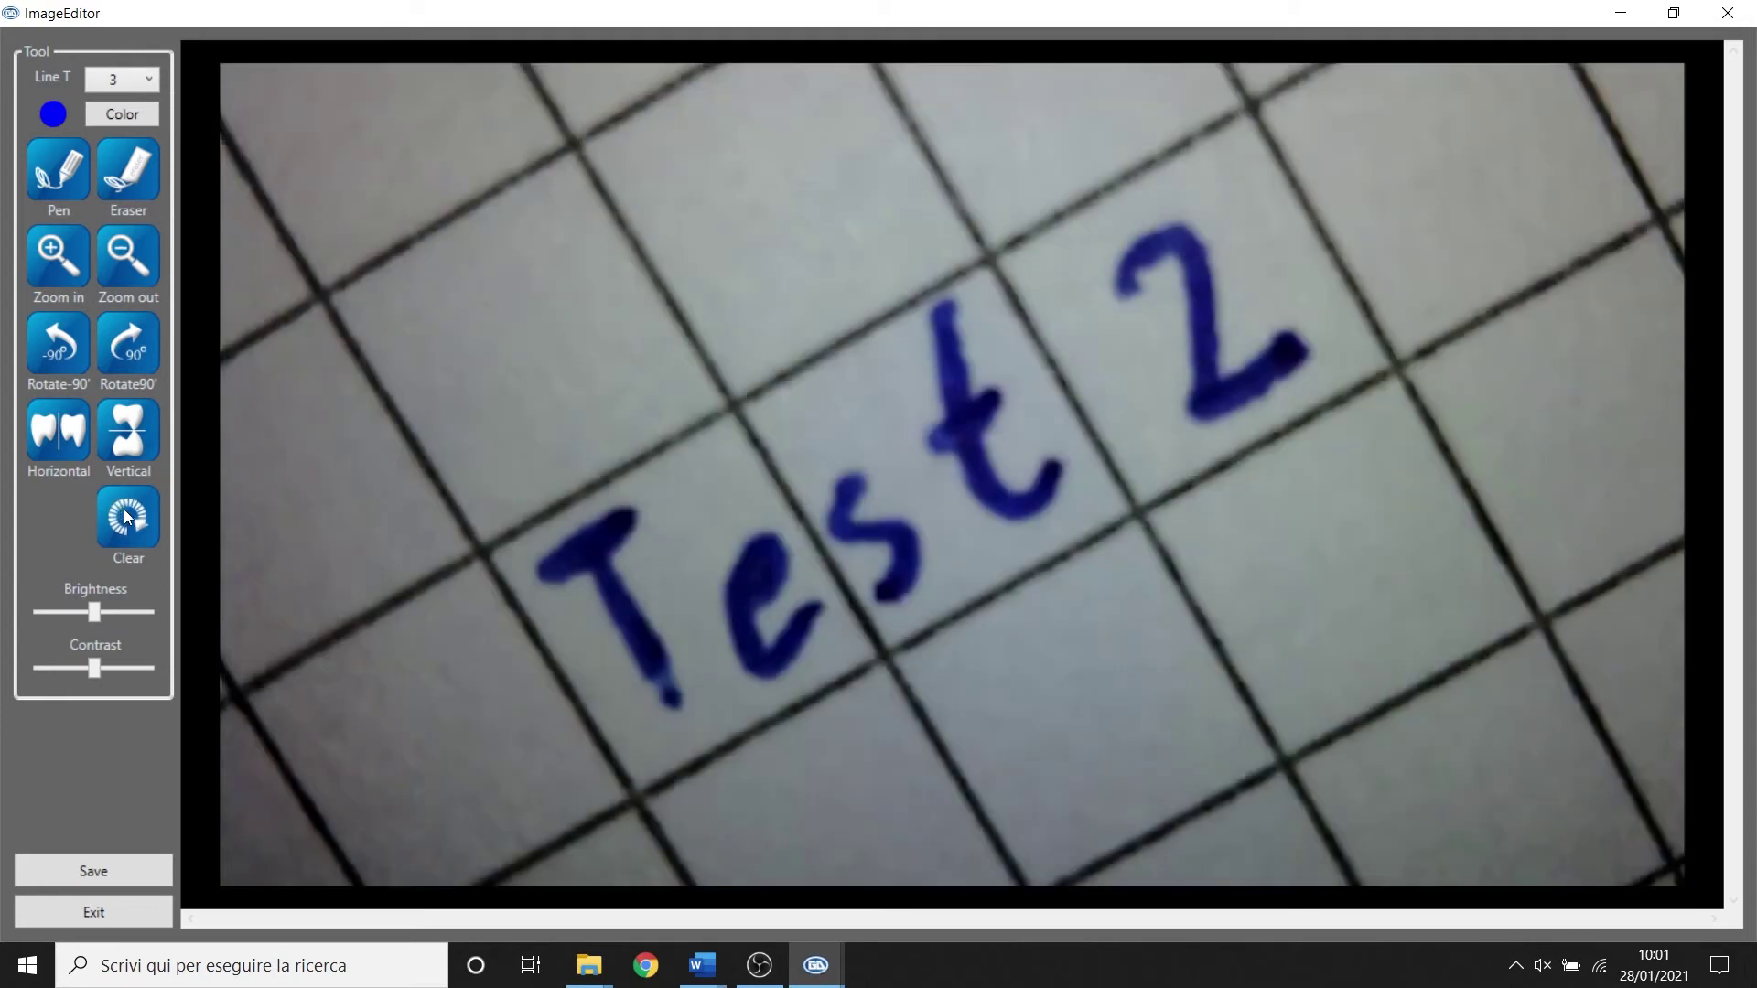
Save the edited Test 2 picture and close the image editor
left_click(126, 878)
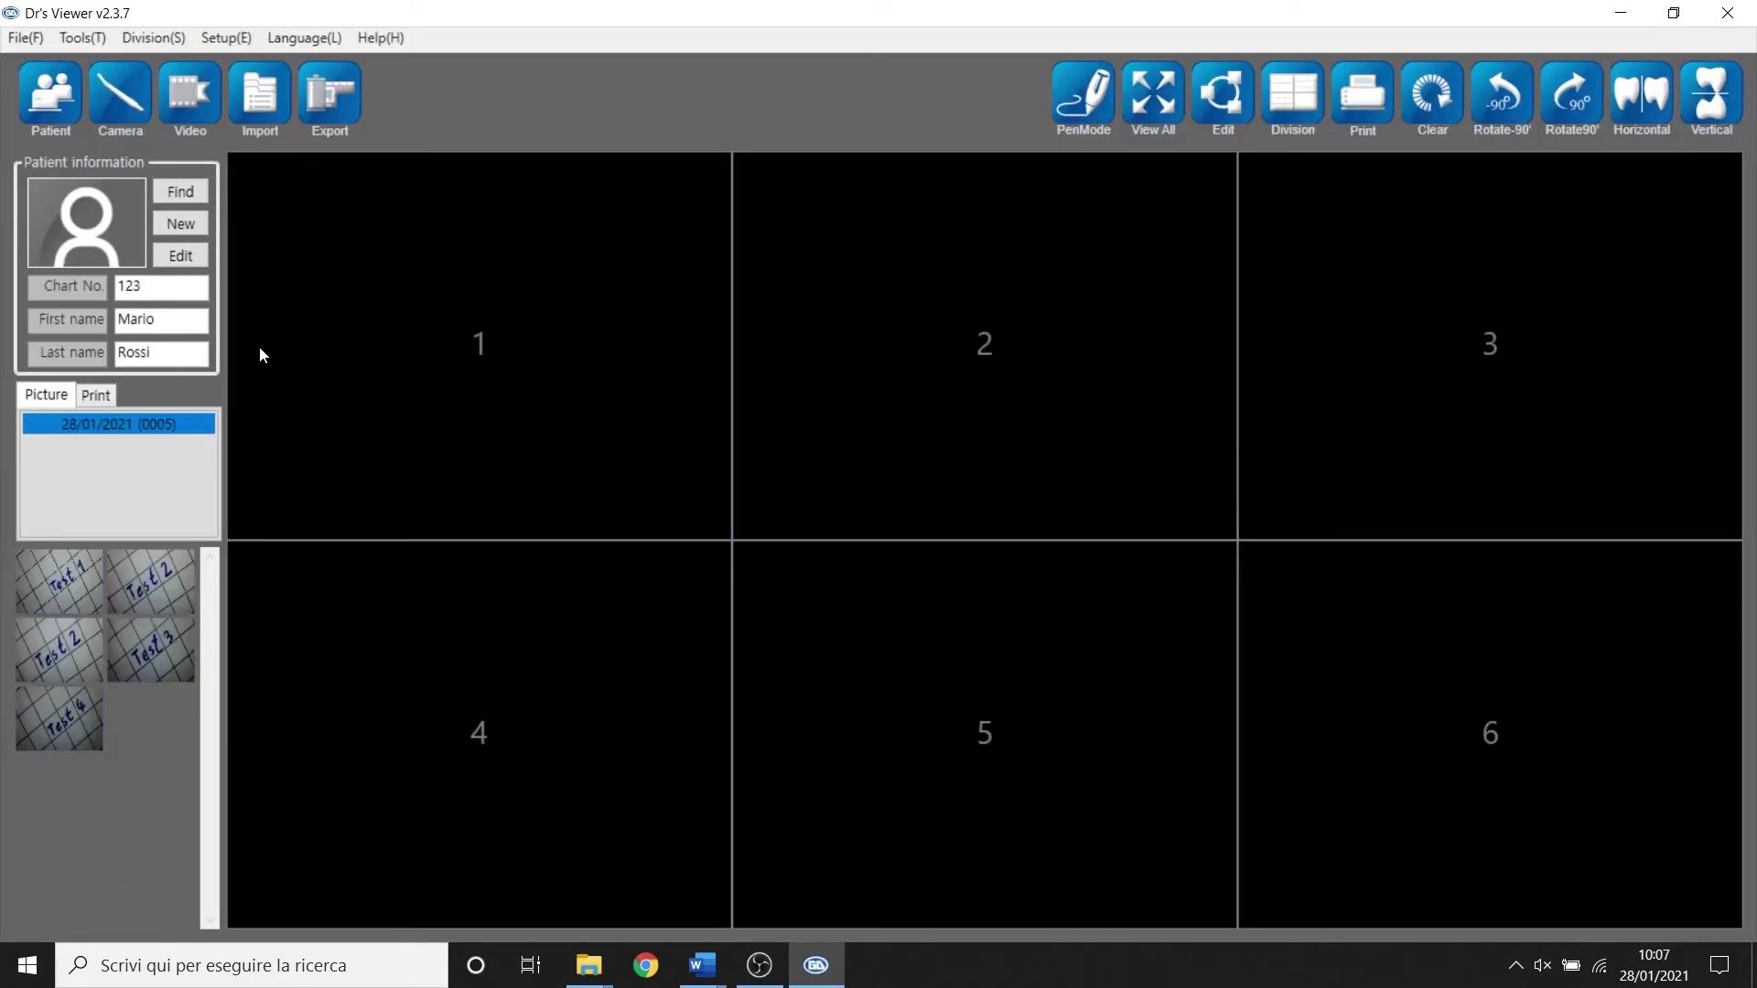